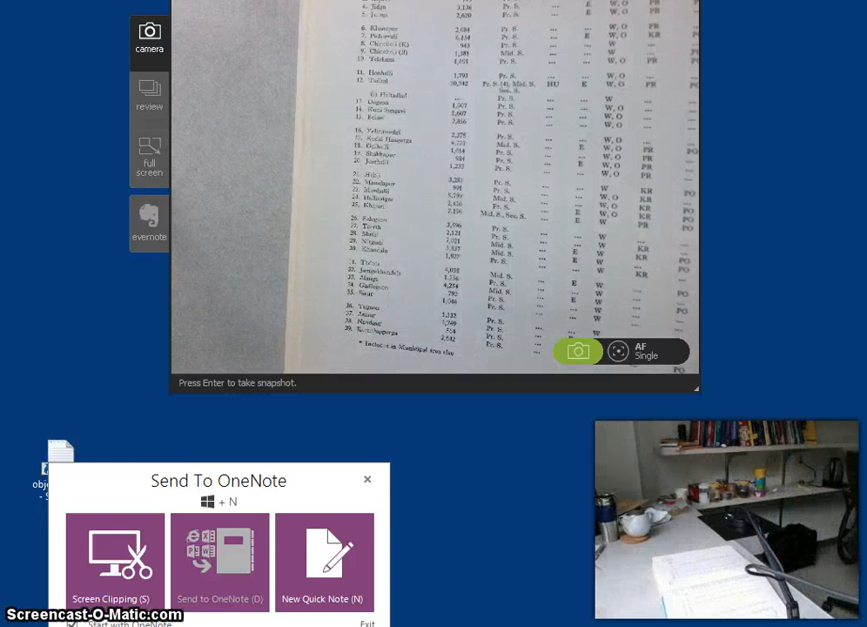
Step: Bring the IPEVO Presenter window fully into view, take a snapshot of the printed table page, and move the window away
left_click_drag(322, 2, 443, 80)
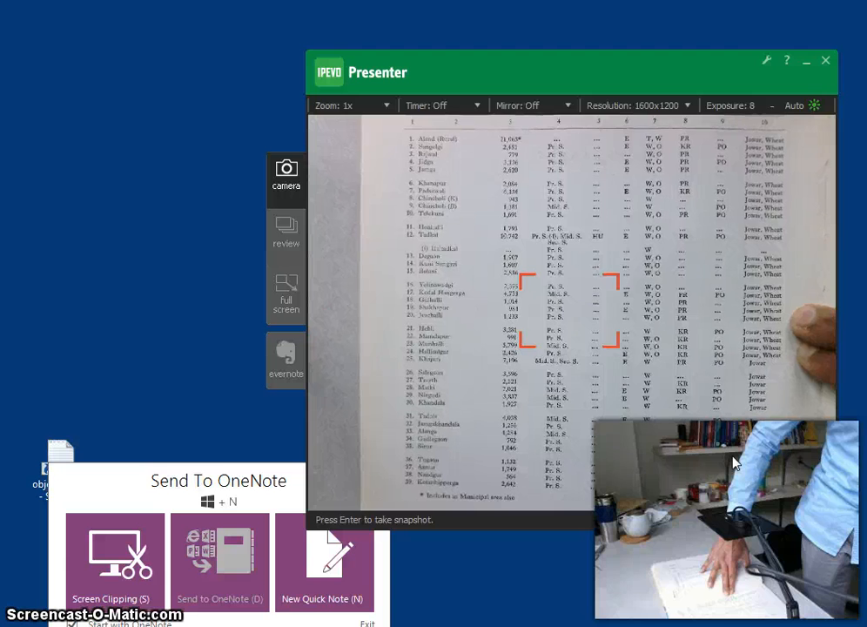
left_click(725, 453)
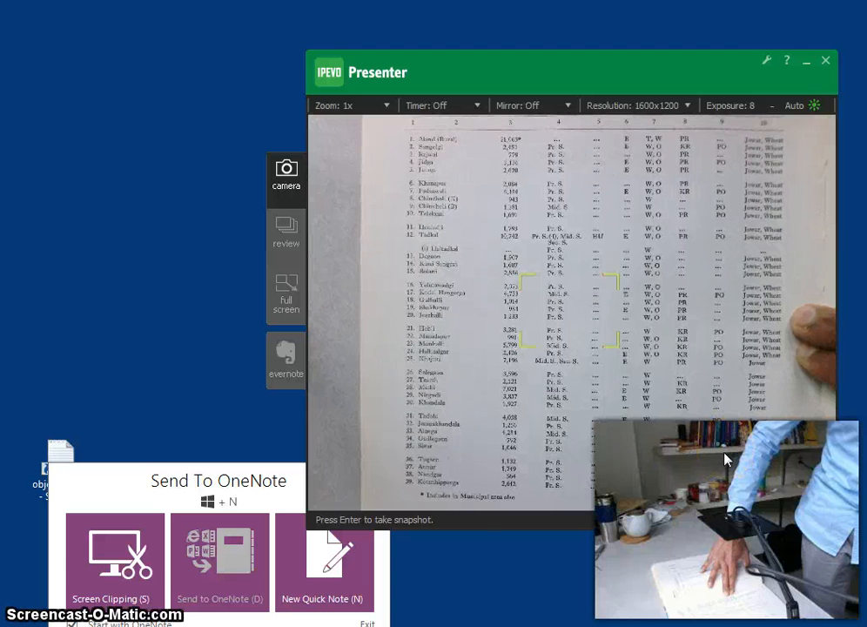
left_click(713, 470)
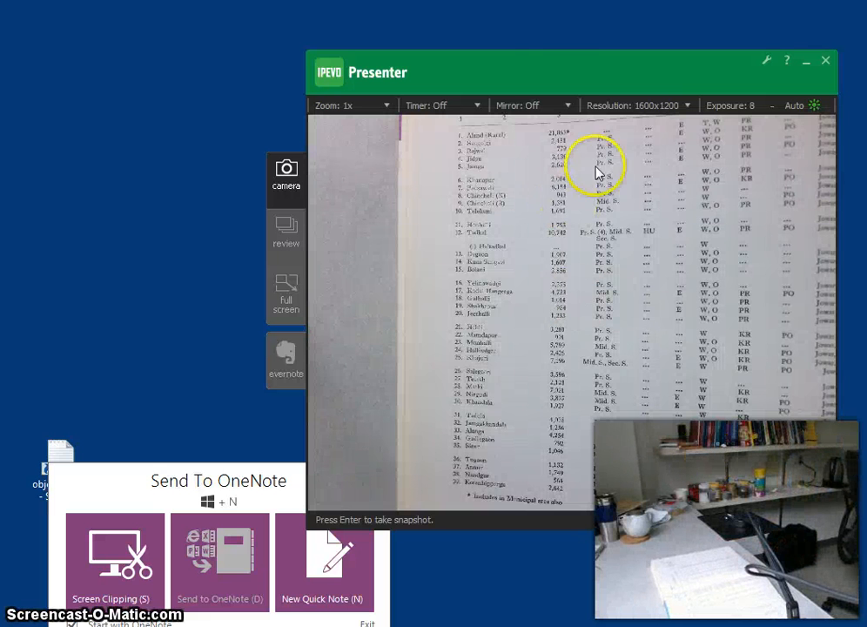
left_click_drag(512, 90, 0, 85)
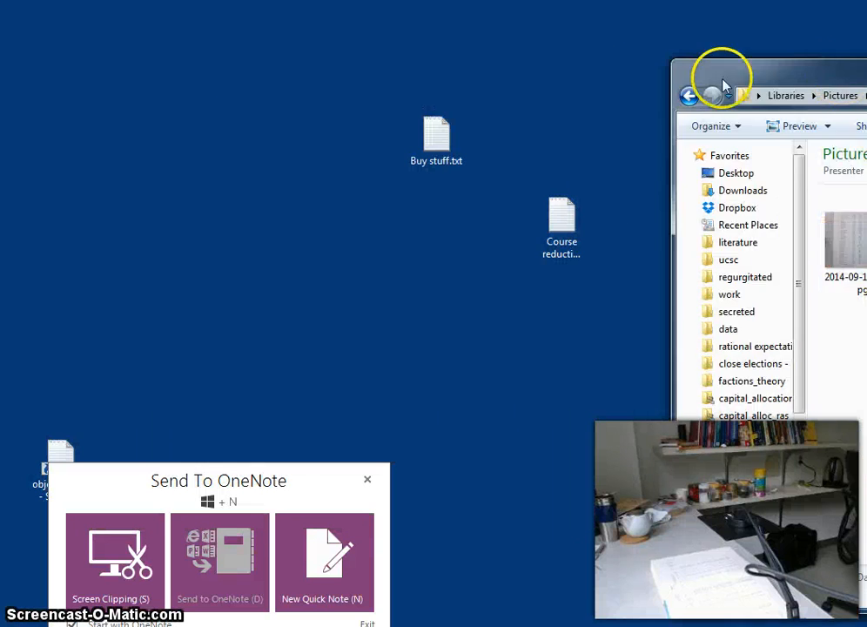
Step: View the snapshot 2014-09-18_0003.jpg from the Presenter pictures folder, then close it and set the folder window aside
left_click_drag(720, 83, 248, 63)
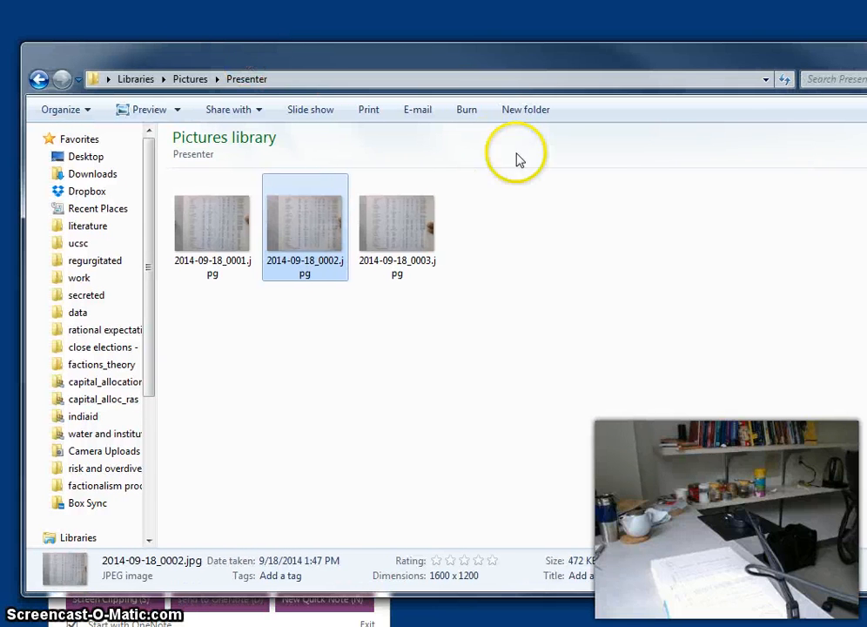
left_click(412, 218)
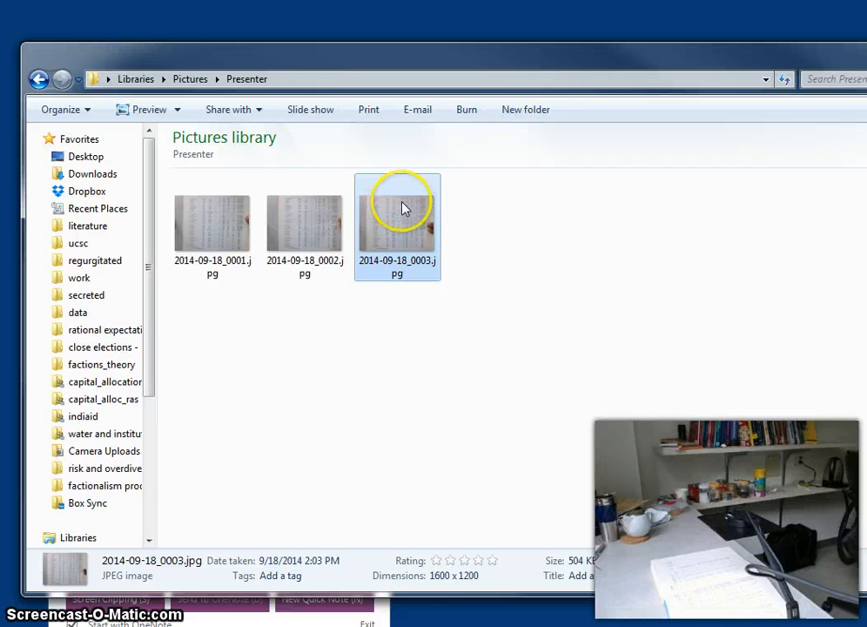
double_click(389, 224)
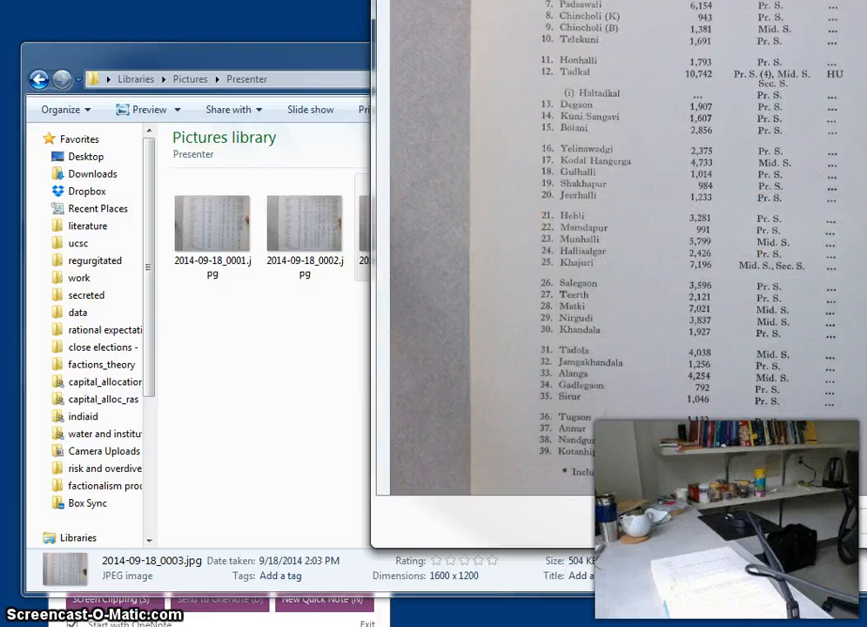
left_click(866, 4)
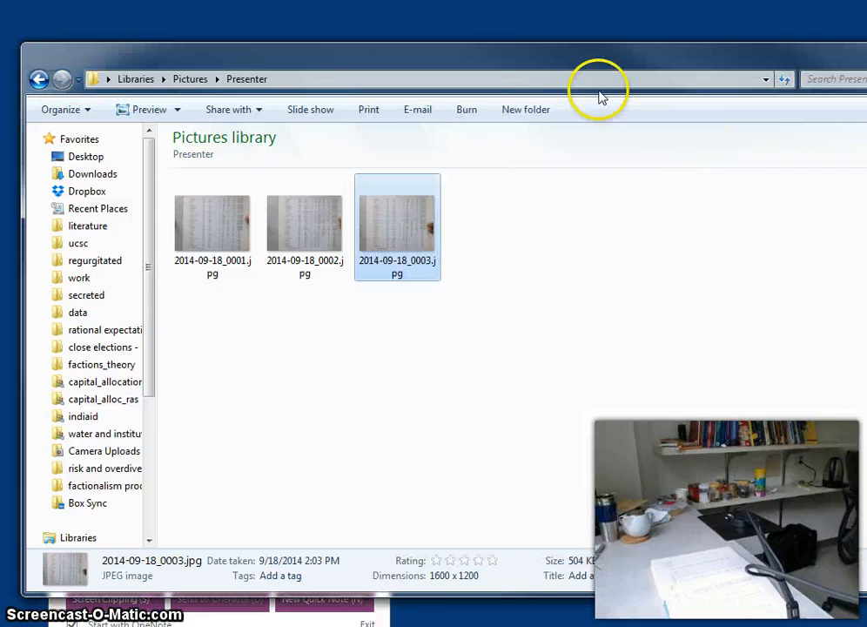
left_click_drag(536, 63, 866, 10)
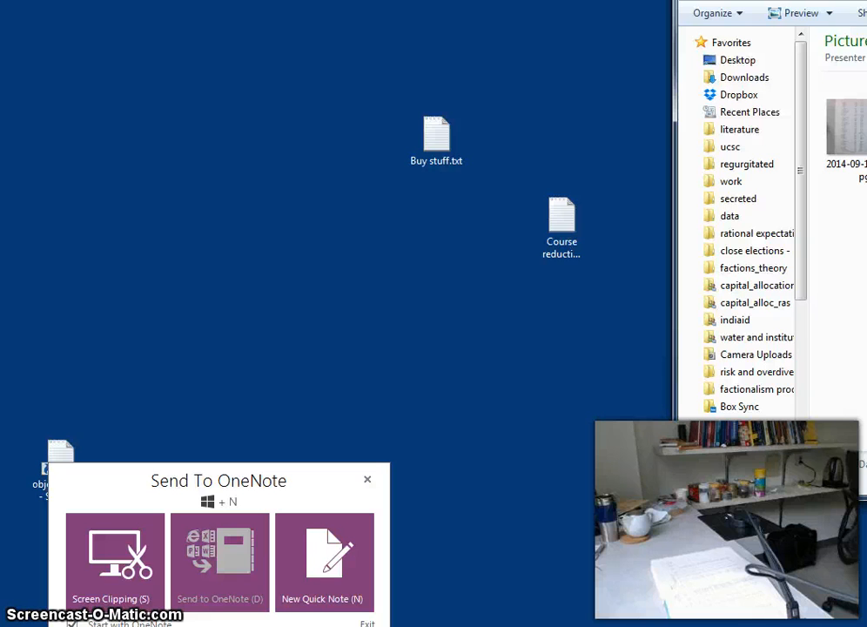
Step: Switch to ABBYY FineReader and add the image 2014-09-18_0003.jpg to the document, dismissing the import report
left_click_drag(0, 131, 513, 18)
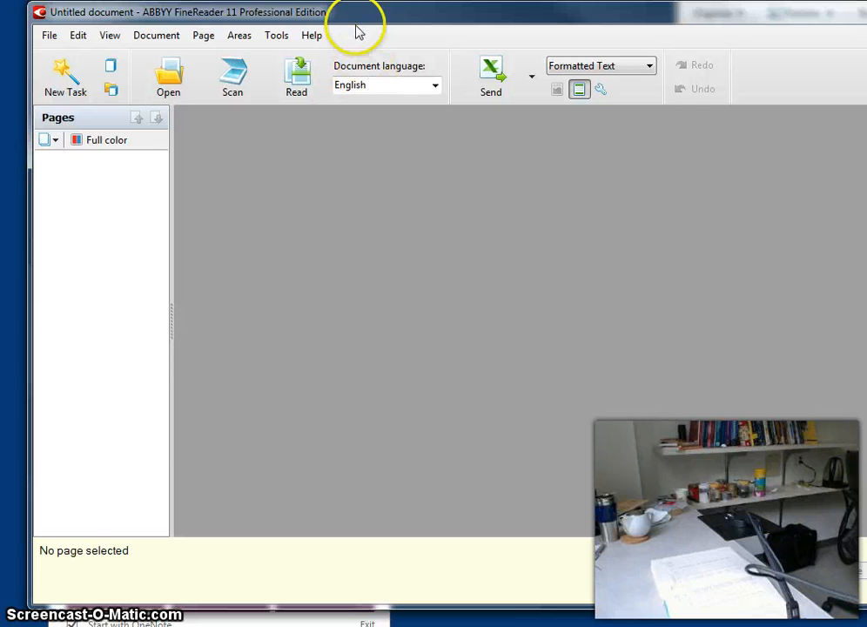
left_click_drag(352, 20, 334, 33)
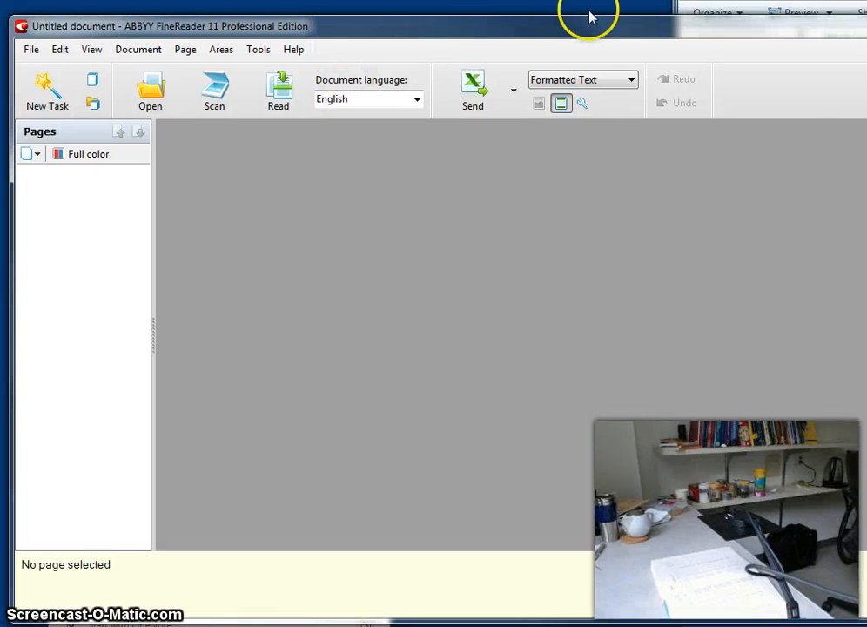
left_click_drag(740, 1, 866, 0)
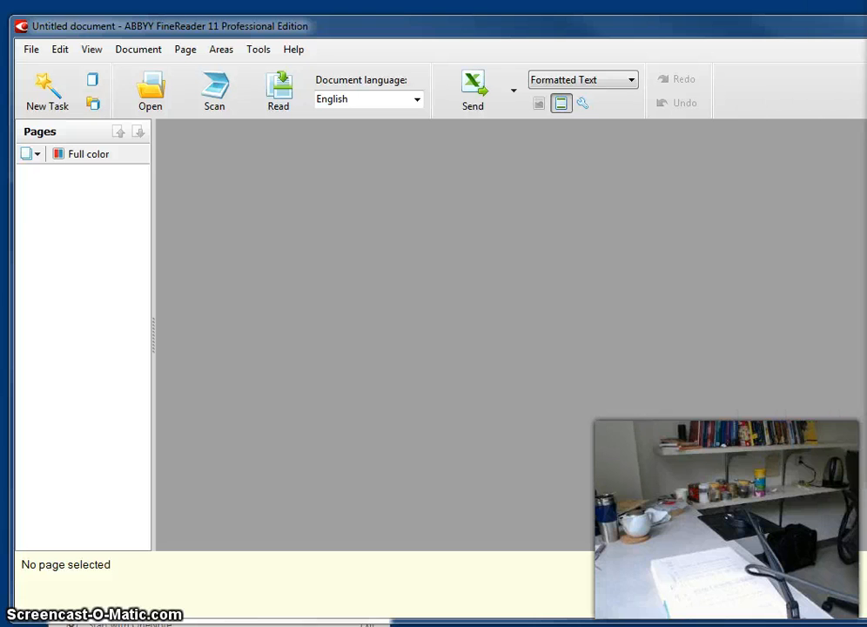
left_click_drag(2, 209, 116, 253)
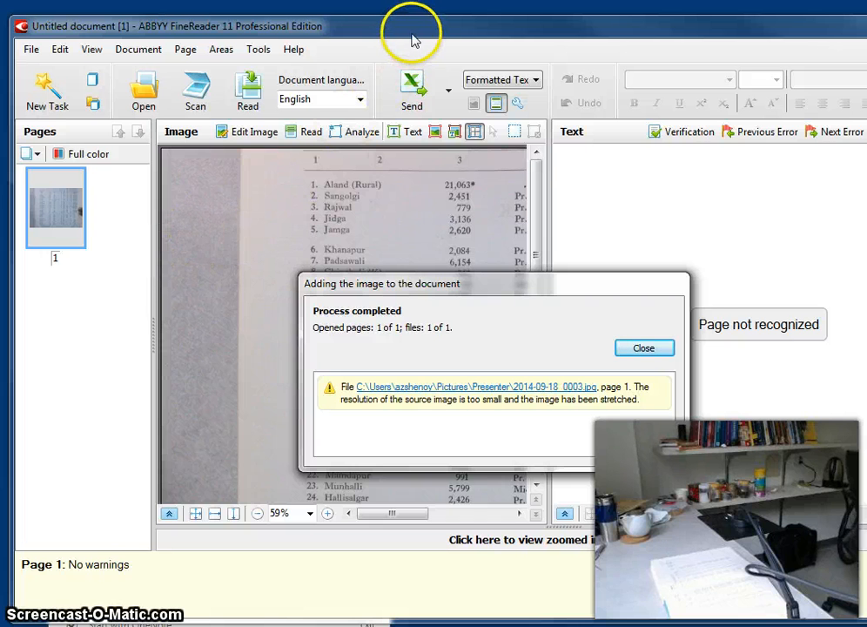
left_click(645, 347)
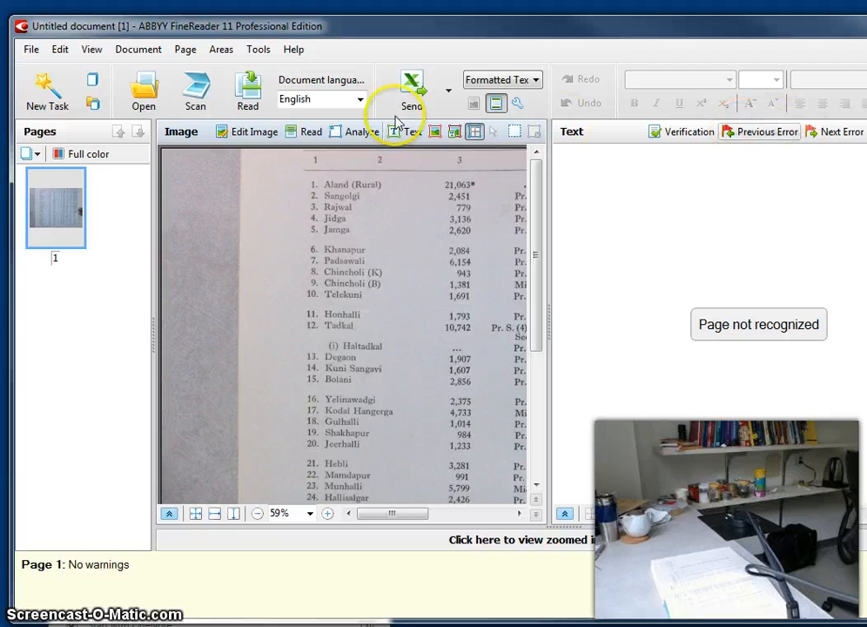
Step: Open page 1 in the Image Editor, collapse the page thumbnails, and resize the window to show all the editing tools
left_click(255, 132)
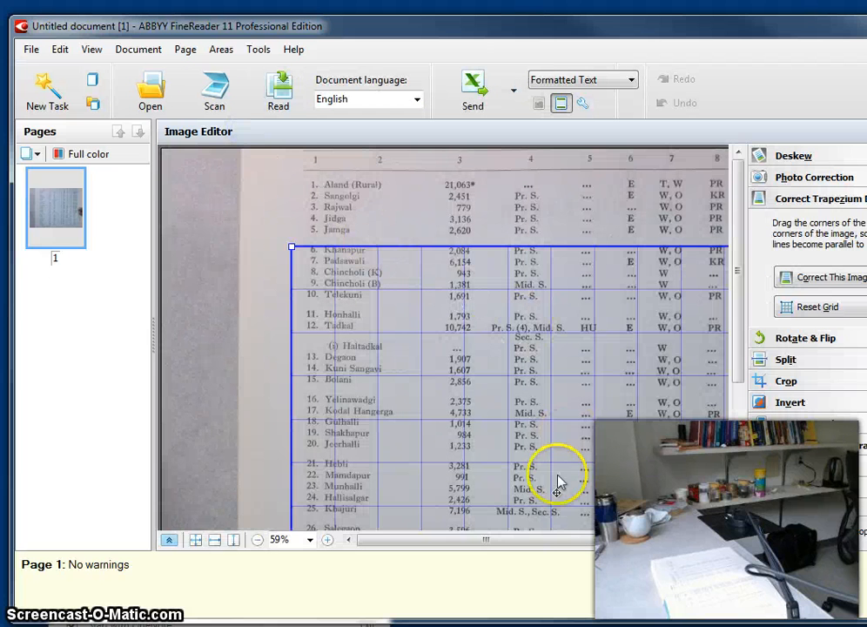
left_click_drag(531, 541, 576, 540)
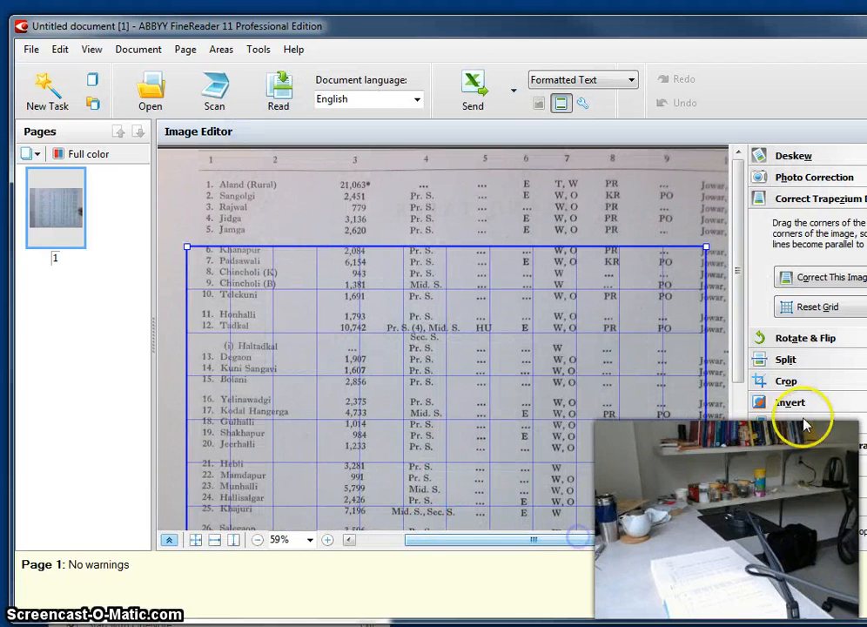
left_click_drag(866, 619, 866, 626)
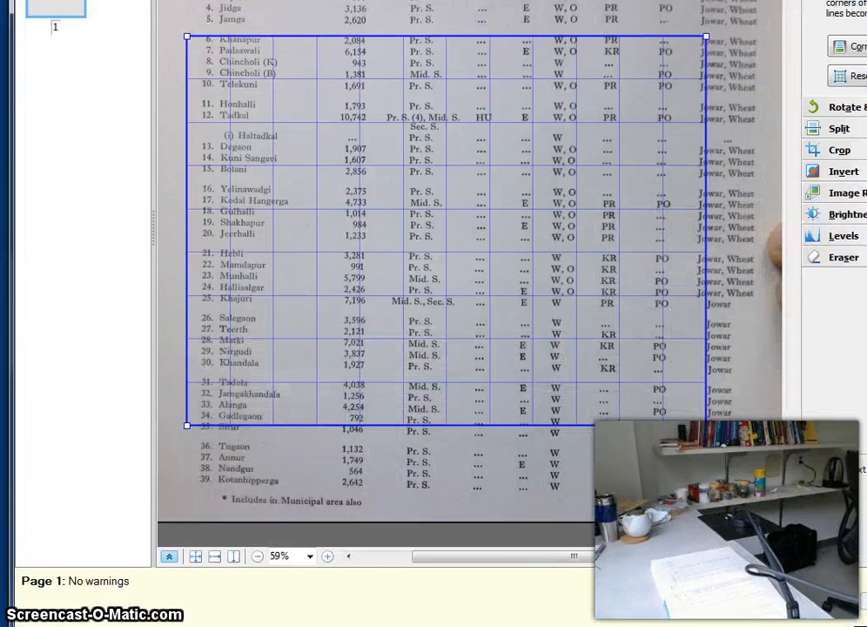
mouse_move(269, 0)
left_mouse_down()
mouse_move(248, 0)
mouse_move(259, 7)
left_mouse_up()
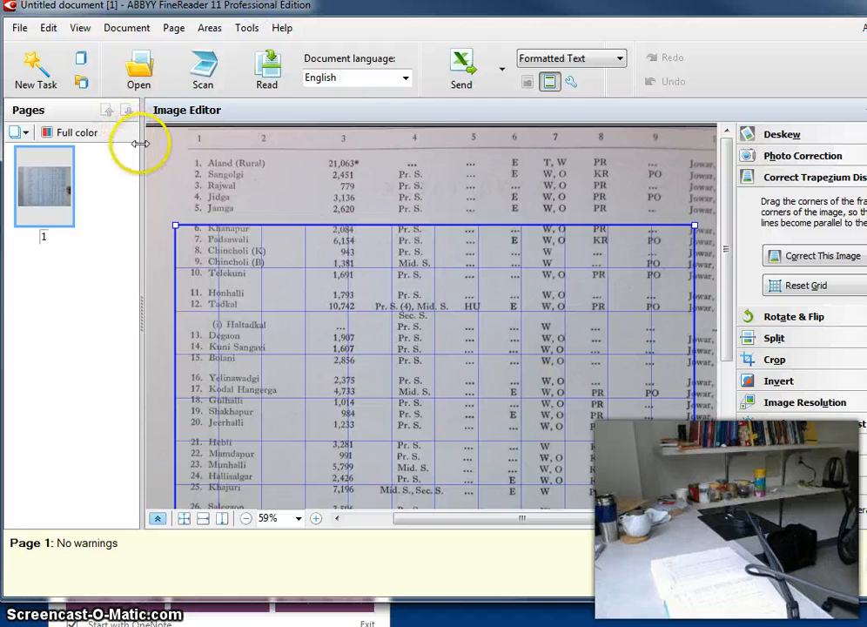
left_click_drag(138, 145, 42, 141)
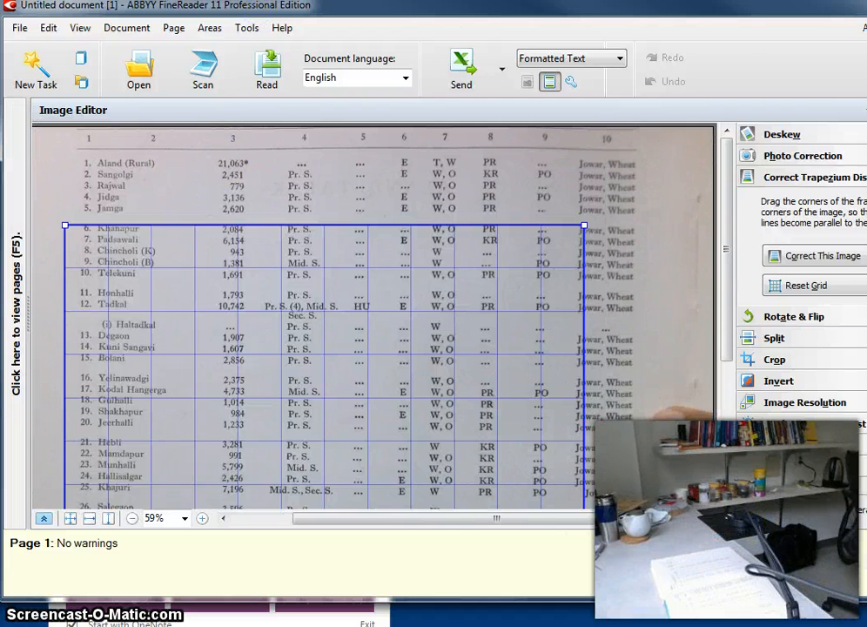
left_click_drag(866, 599, 865, 625)
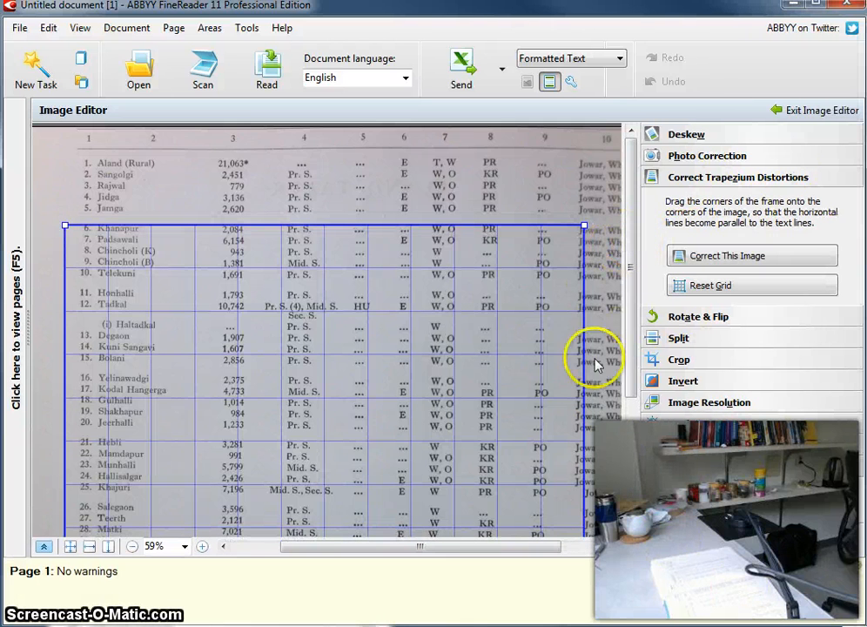
Step: Place a crop frame of about 12.11 x 11.32 inches around the numbered table rows, leaving out the column numbers and footnote
left_click_drag(529, 546, 541, 551)
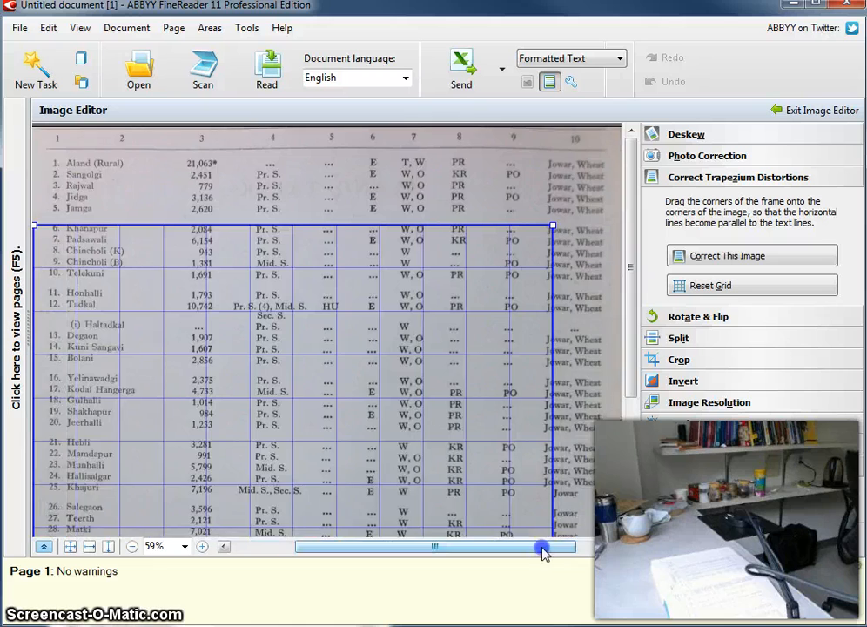
scroll(522, 378, "down", 2)
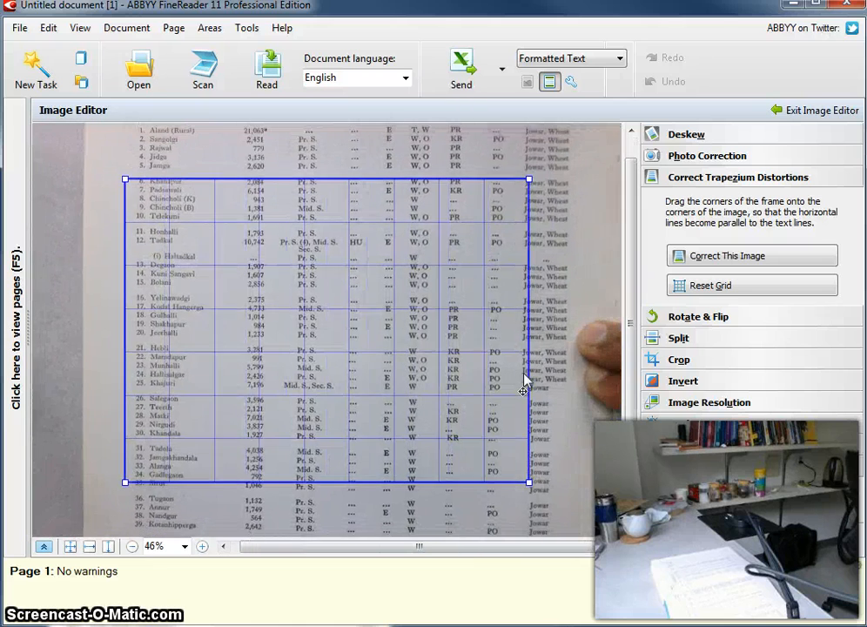
scroll(522, 378, "down", 3)
left_click(517, 373)
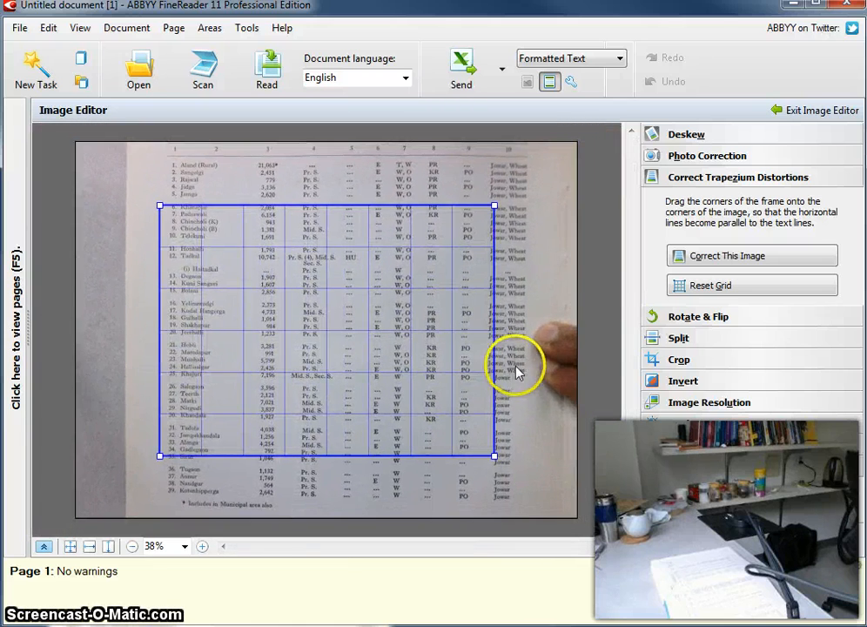
left_click(679, 360)
left_click_drag(387, 378, 409, 316)
left_click_drag(406, 336, 407, 336)
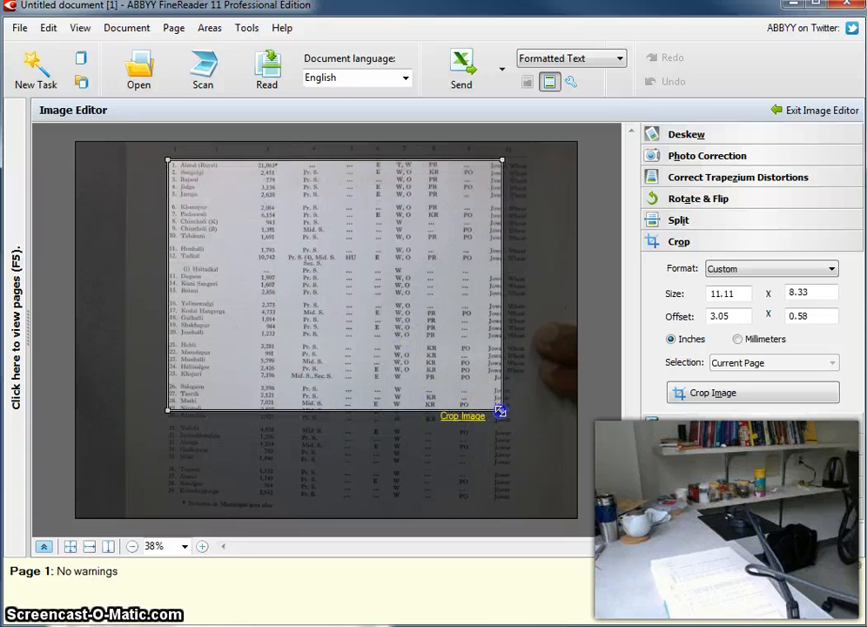
mouse_move(520, 445)
left_mouse_down()
mouse_move(524, 503)
mouse_move(532, 499)
left_mouse_up()
left_click(481, 444)
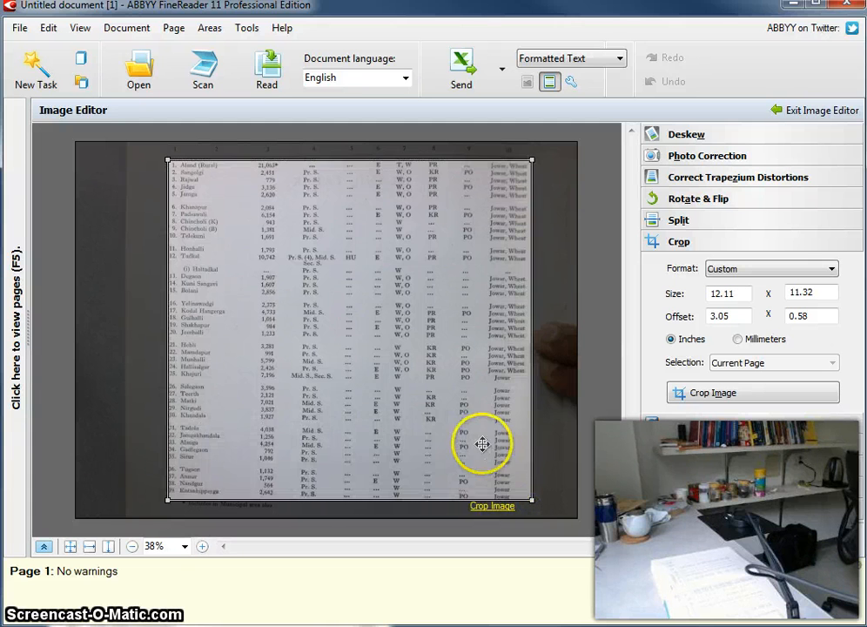
Step: Adjust the crop frame to about 12.21 x 11.35 inches at offset 2.92 x 0.63, and crop the image
left_click_drag(471, 437, 465, 433)
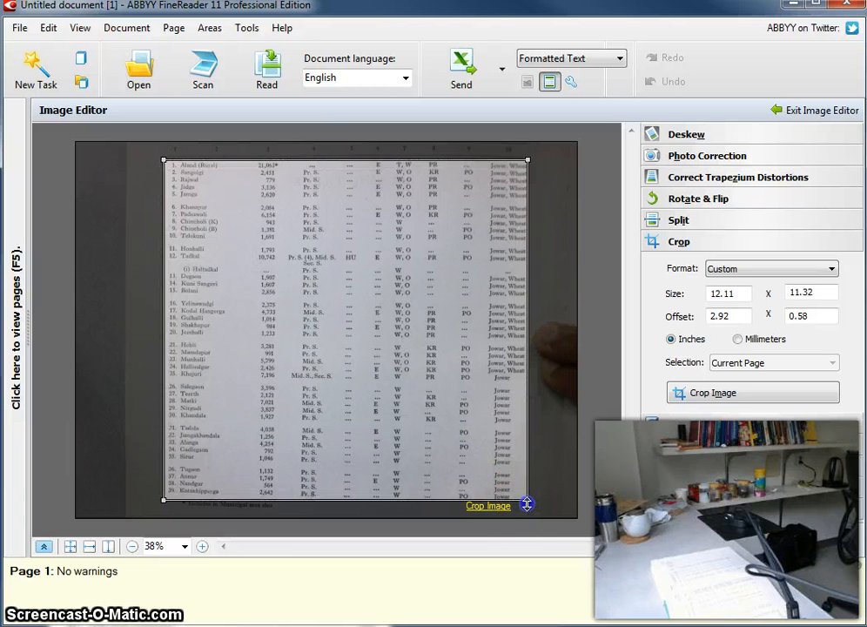
left_click_drag(527, 503, 527, 505)
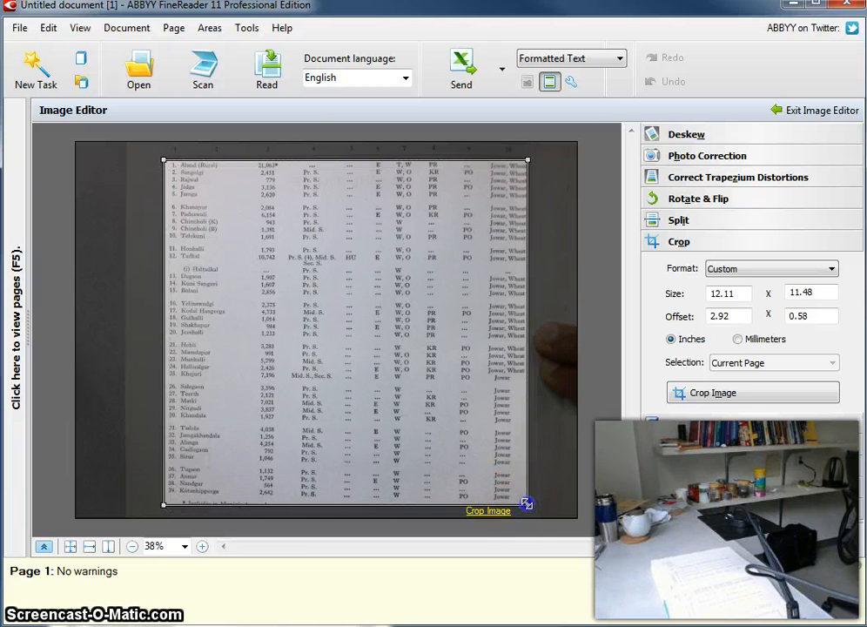
left_click(527, 162)
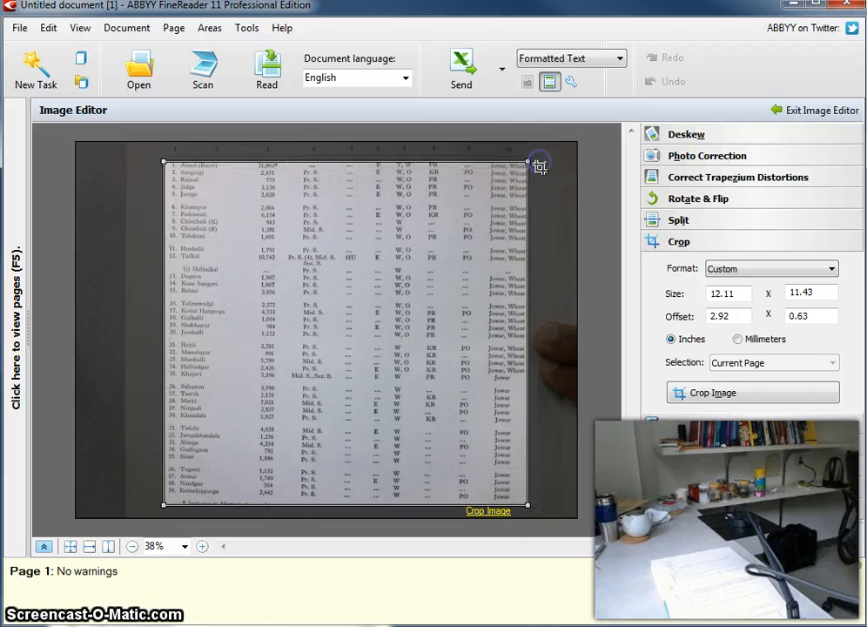
left_click_drag(527, 505, 530, 502)
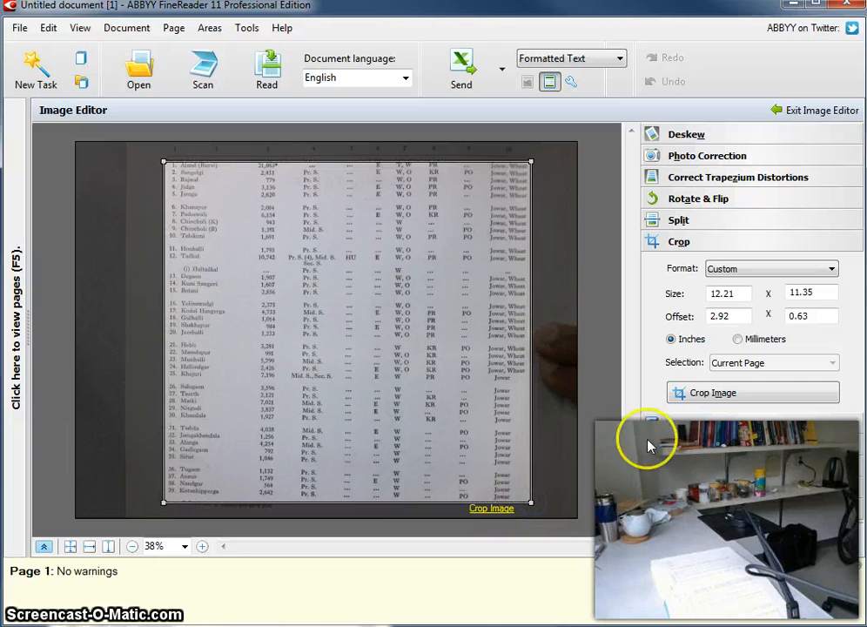
left_click(701, 397)
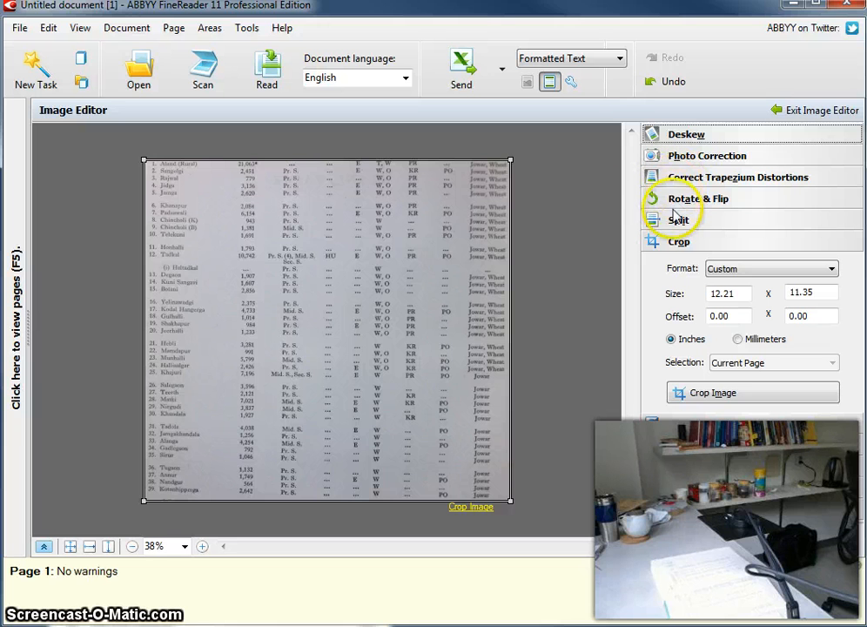
Step: Deskew the cropped image of the current page
left_click(686, 157)
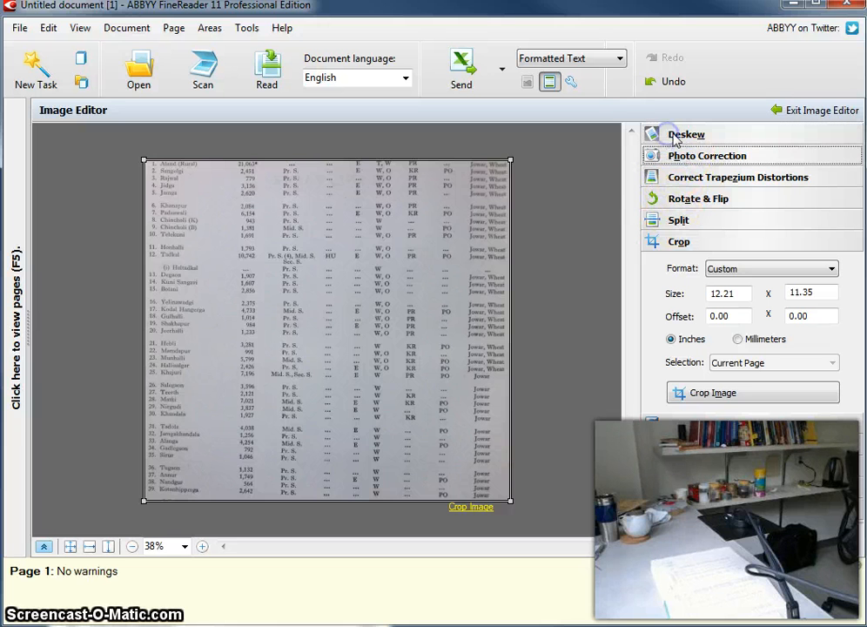
left_click(670, 136)
left_click(714, 225)
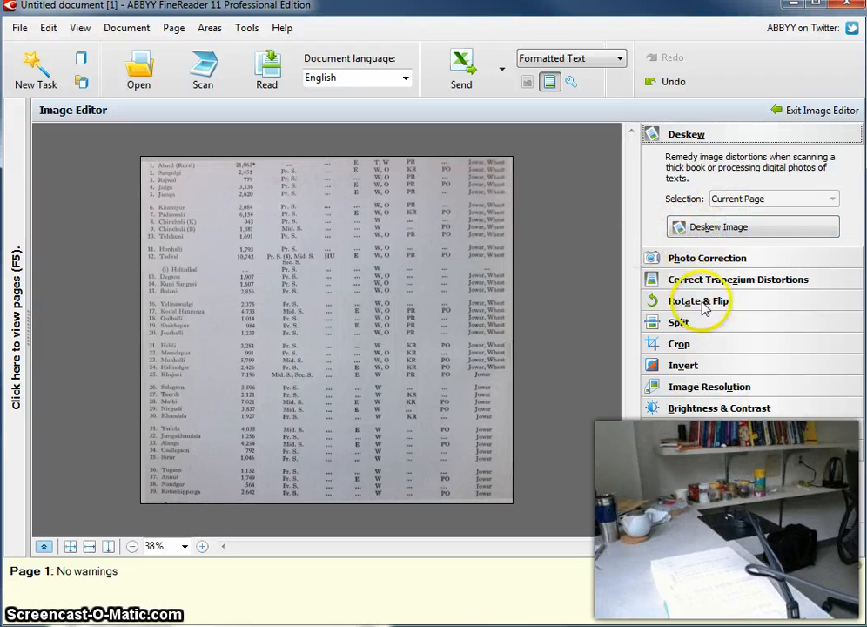
Step: Start trapezium distortion correction and fit the grid's four corners around the outer edges of the numbered table rows
left_click(727, 281)
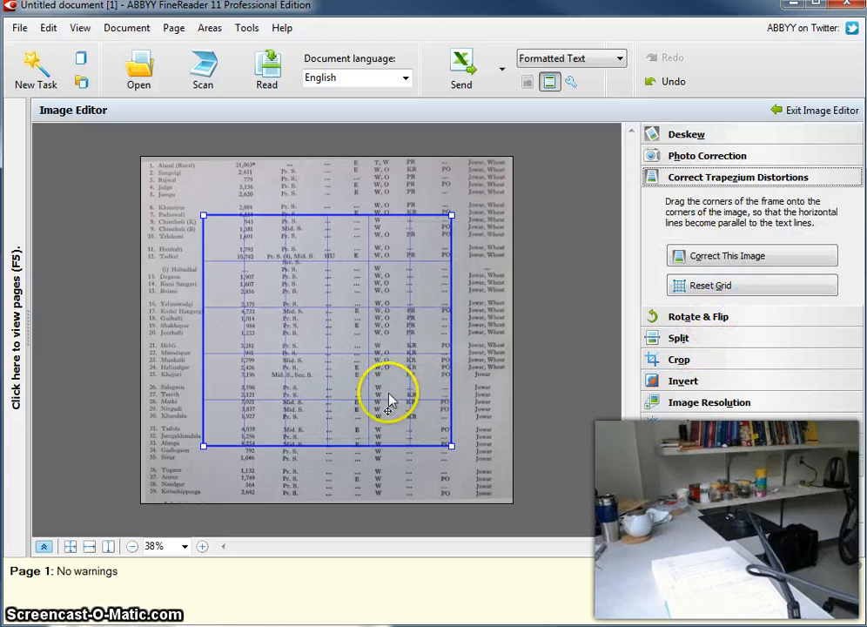
left_click_drag(203, 215, 147, 161)
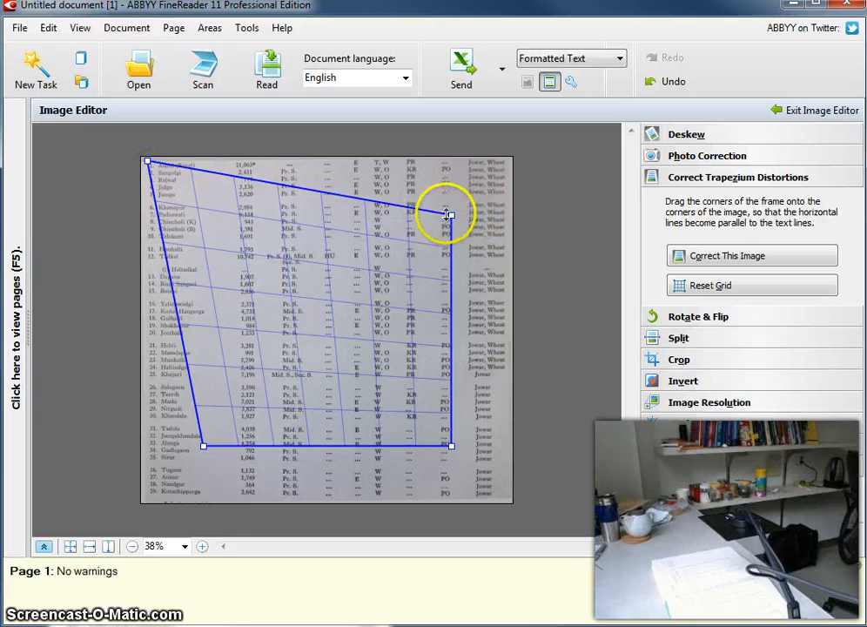
left_click_drag(487, 189, 510, 159)
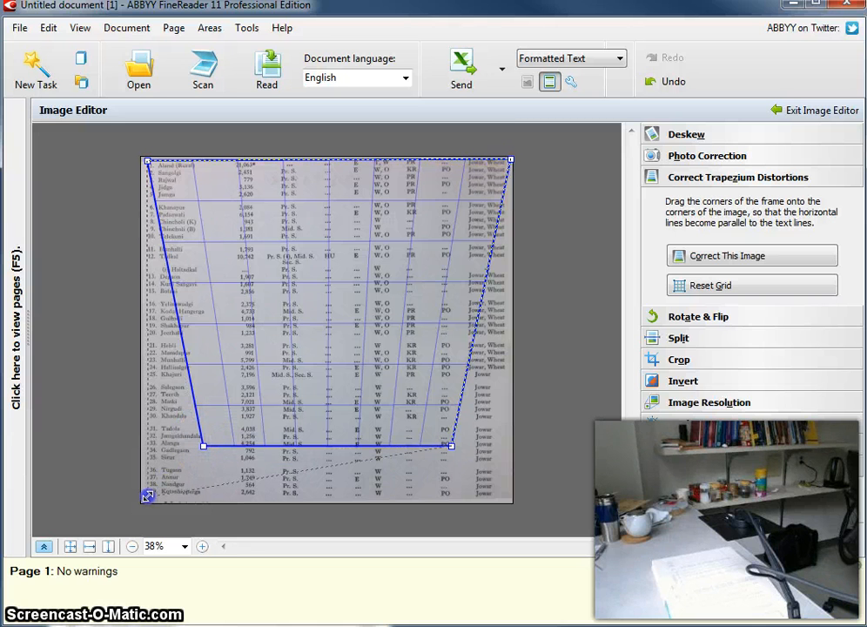
left_click_drag(148, 495, 148, 493)
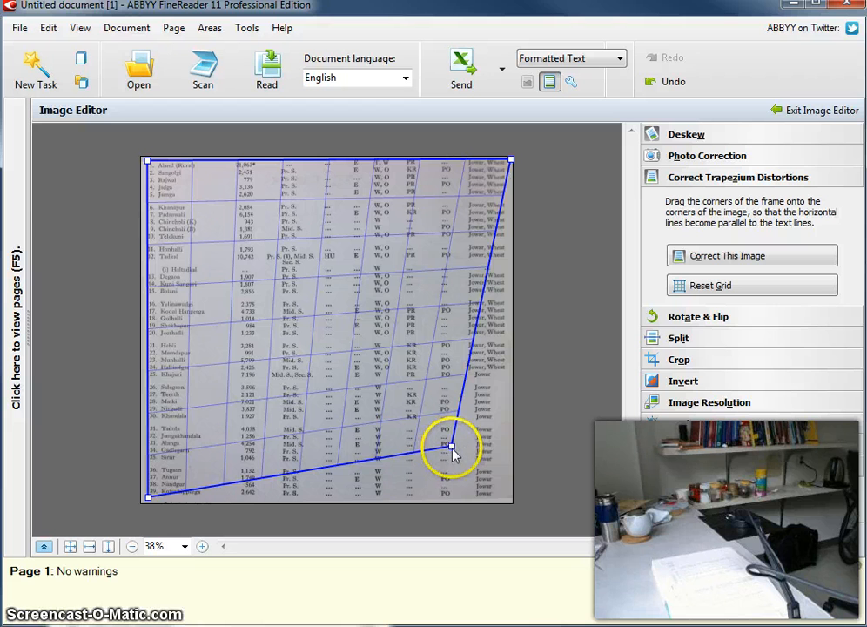
left_click_drag(477, 484, 504, 496)
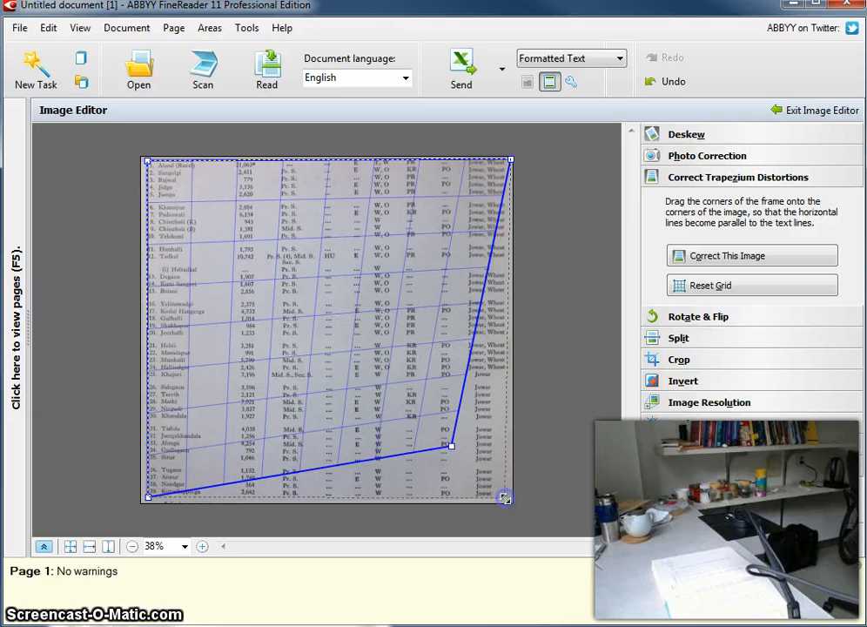
left_click_drag(505, 498, 503, 499)
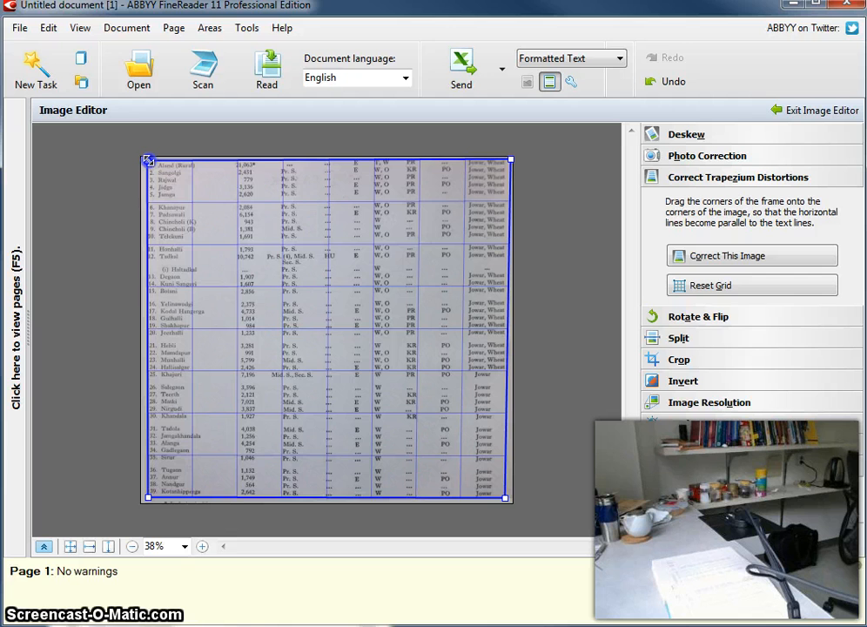
Step: Fine-tune the grid's two upper corners to follow the first text line and correct the image's trapezium distortion
left_click_drag(148, 161, 146, 161)
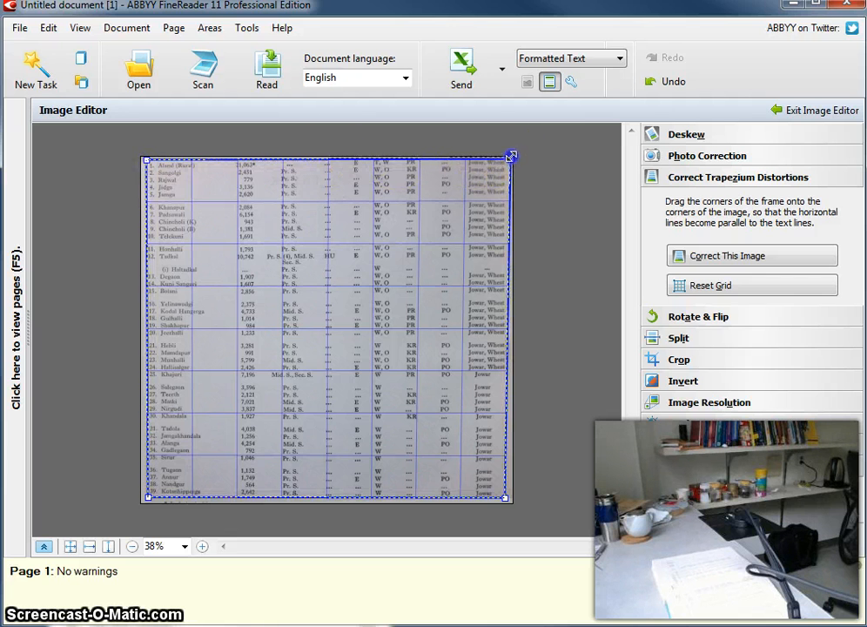
left_click_drag(511, 157, 512, 158)
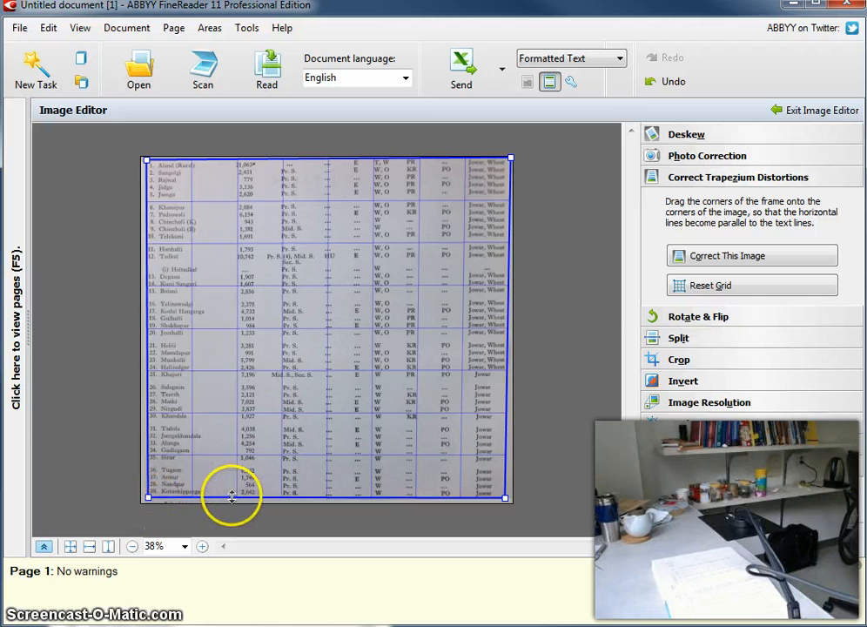
left_click(719, 262)
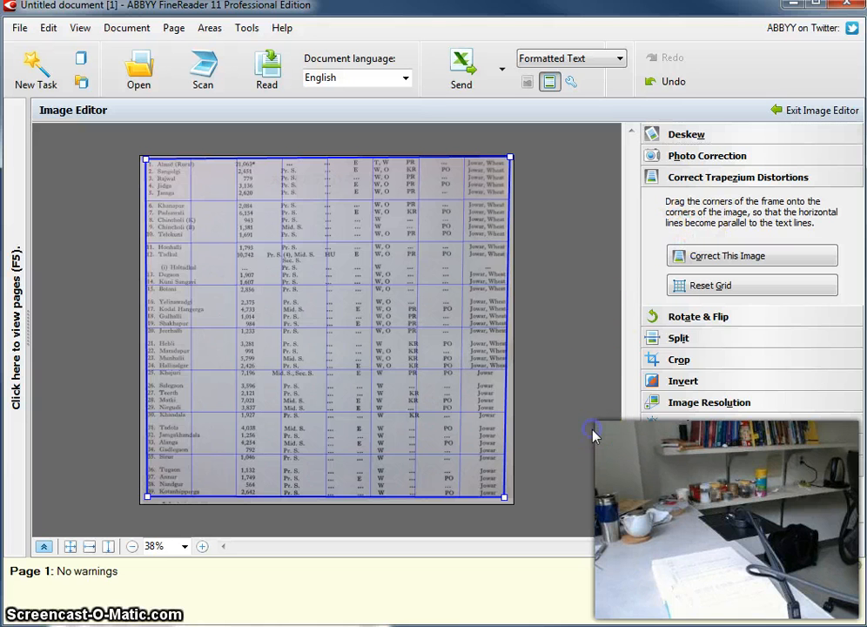
Step: Exit the Image Editor, widen the image pane, and draw a table area around rows 1 to 39 with all their columns
left_click(784, 111)
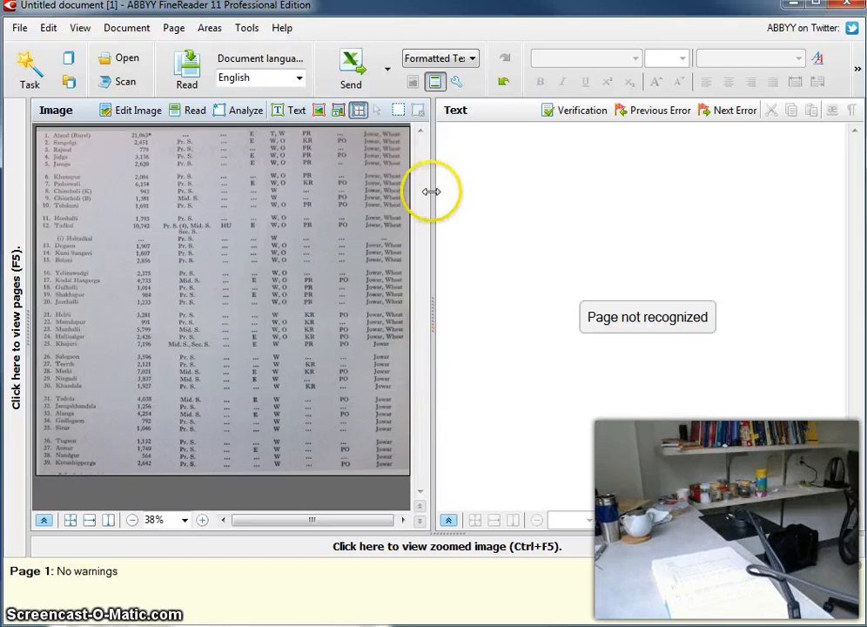
left_click_drag(435, 191, 568, 184)
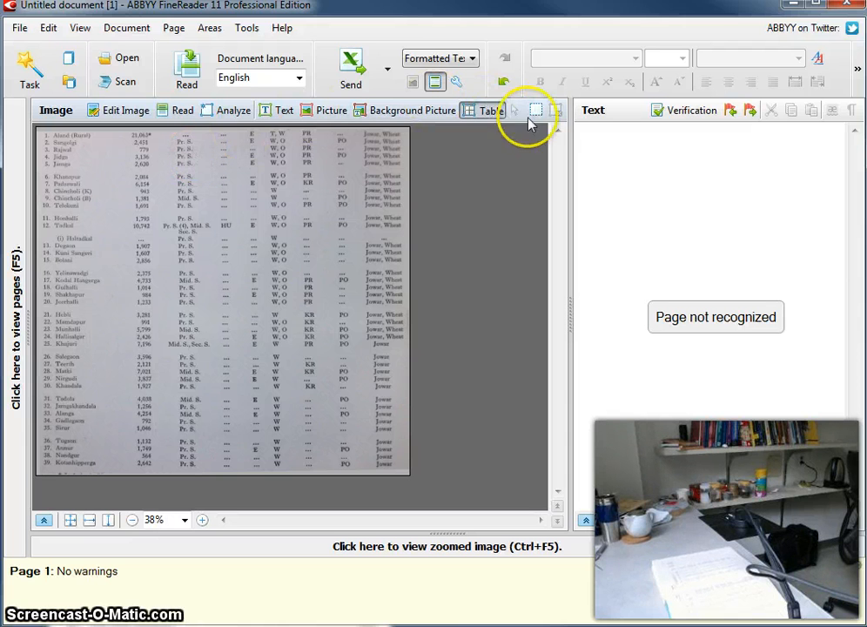
left_click(471, 112)
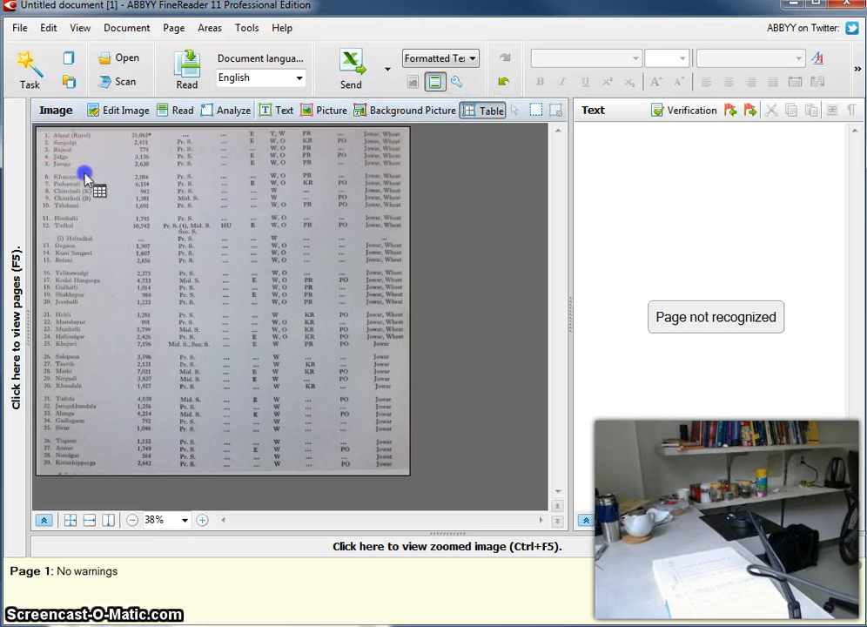
left_click_drag(85, 177, 407, 473)
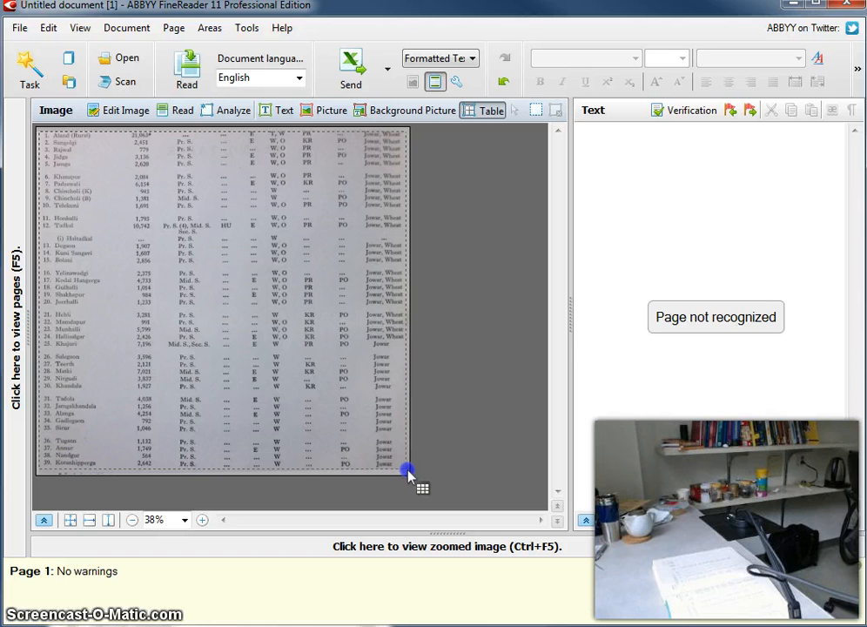
left_click_drag(406, 472, 405, 471)
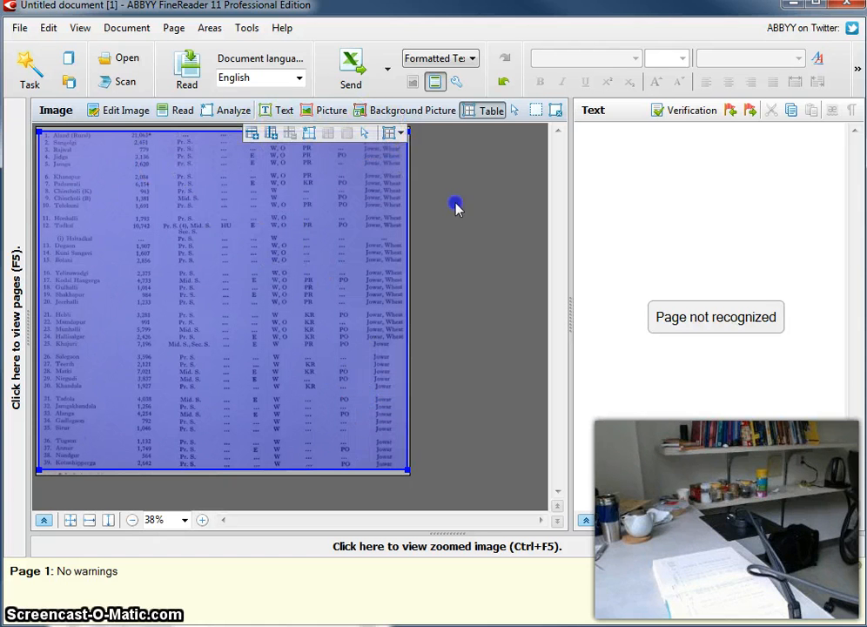
Step: Analyze the table structure of the drawn area and check the detected row and column separators
right_click(203, 229)
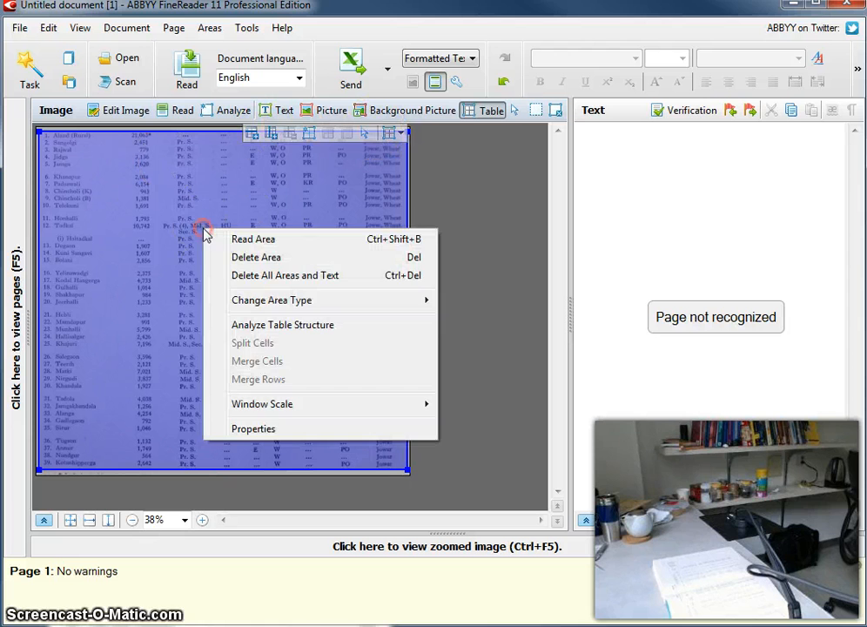
left_click(228, 328)
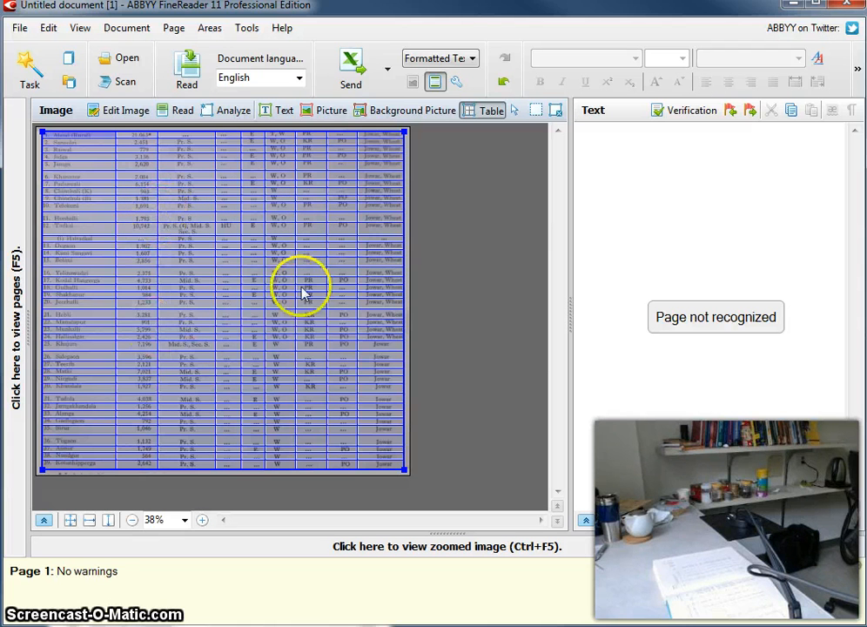
left_click(285, 231)
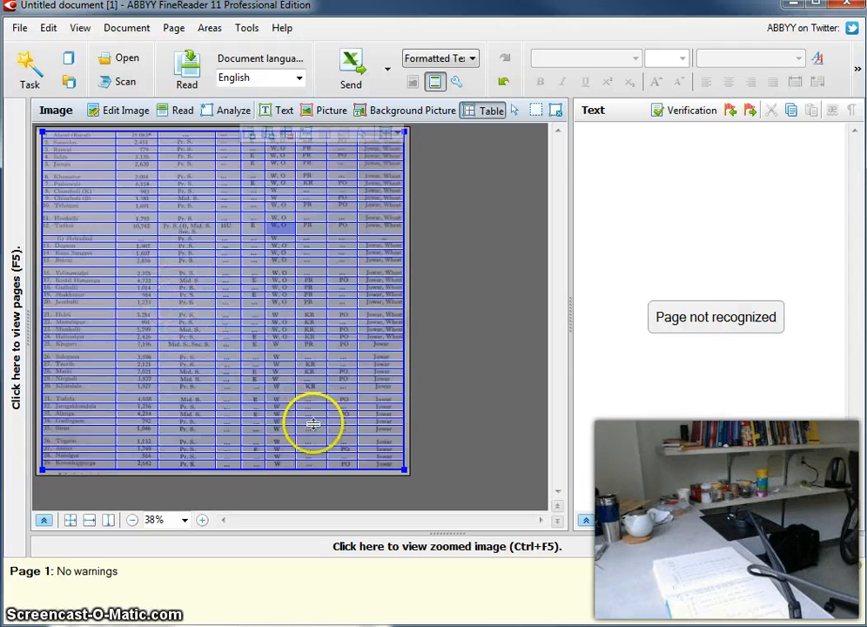
Step: Read the table area, close the completion report, and widen the text pane to show all recognized columns
right_click(178, 170)
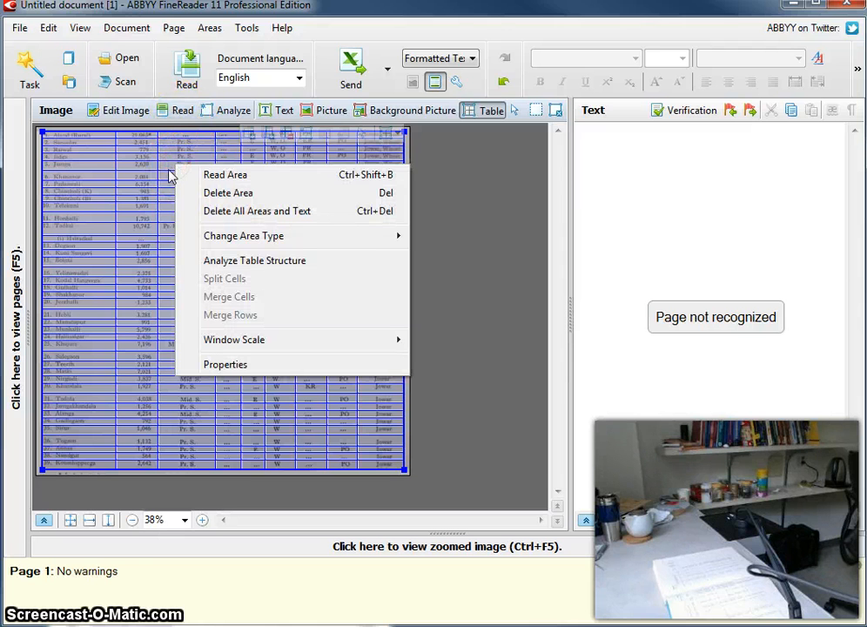
left_click(224, 175)
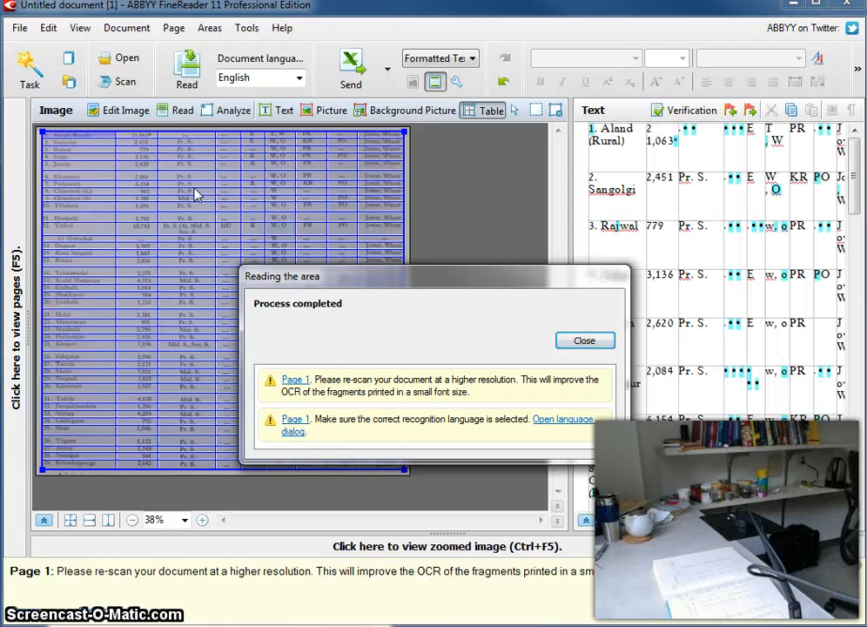
left_click(596, 346)
left_click_drag(566, 266, 424, 272)
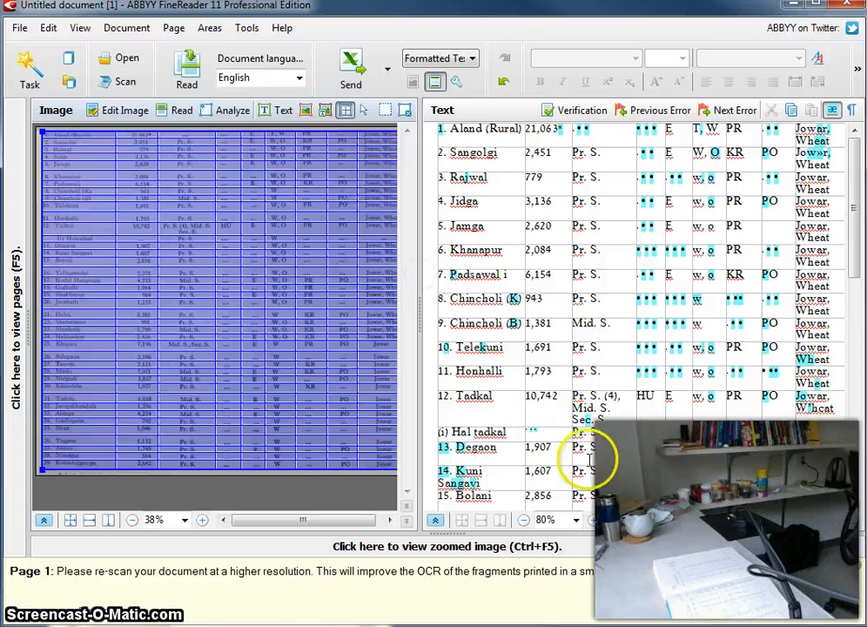
Step: Examine the recognized table for errors in the place names, population figures, dotted cells and capital letters
scroll(653, 349, "down", 6)
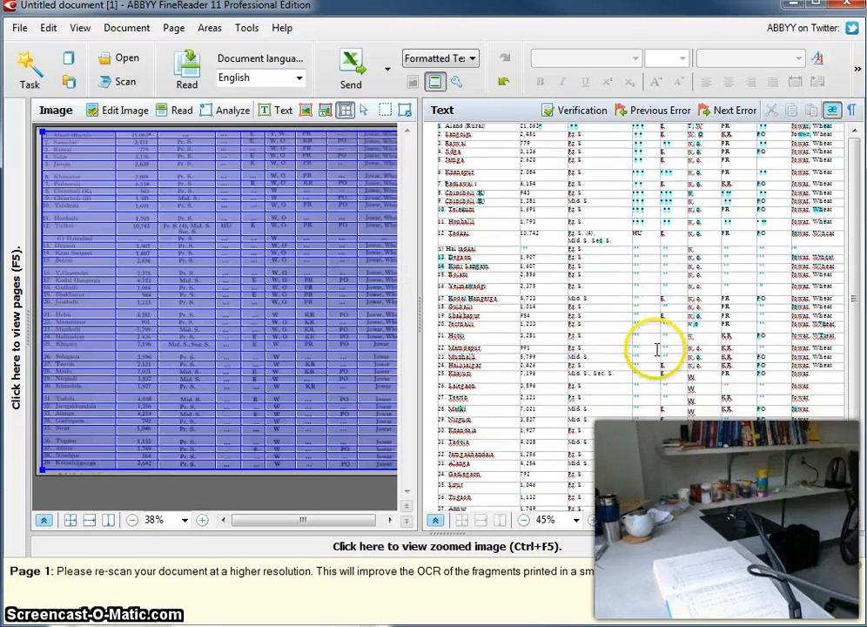
scroll(653, 348, "up", 5)
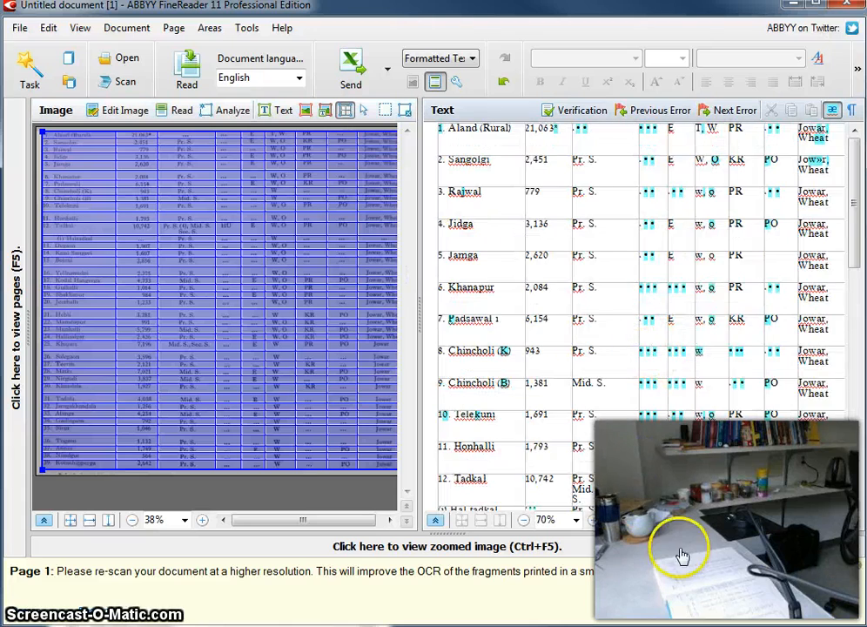
left_click(458, 139)
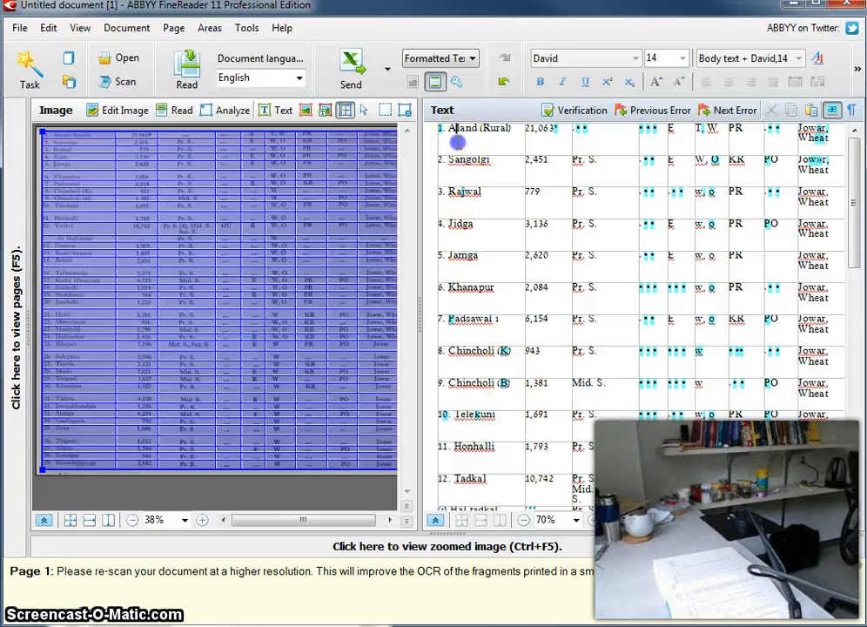
left_click(553, 131)
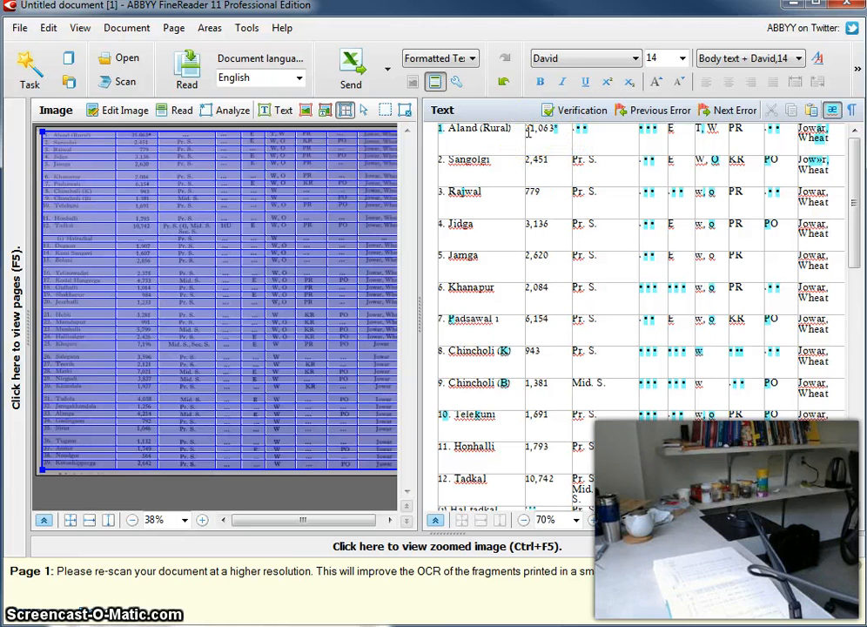
left_click(553, 129)
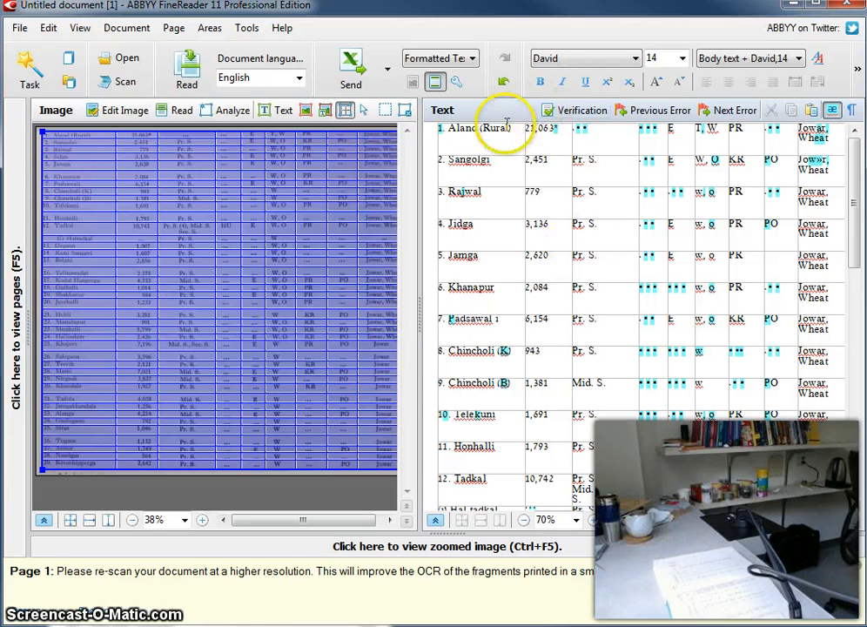
left_click(600, 136)
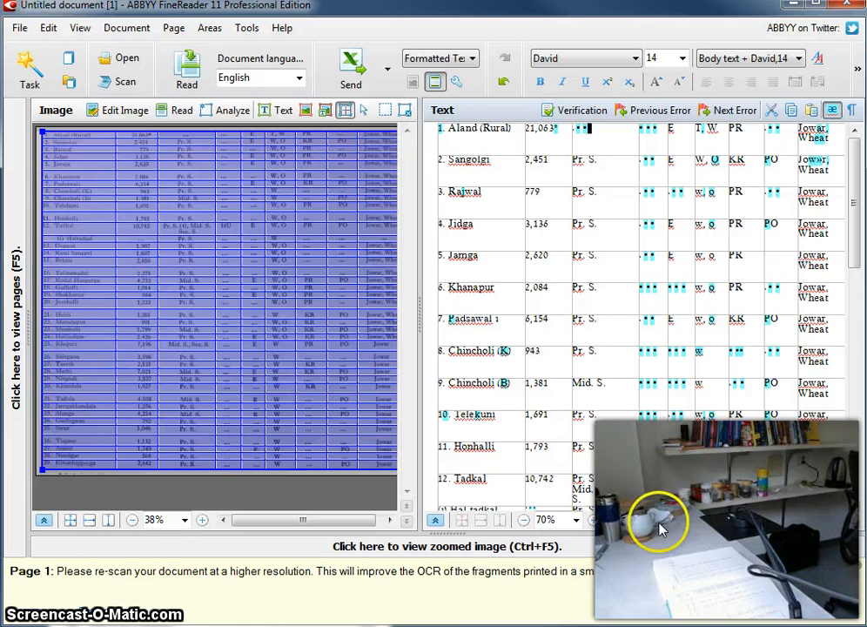
left_click_drag(659, 521, 673, 525)
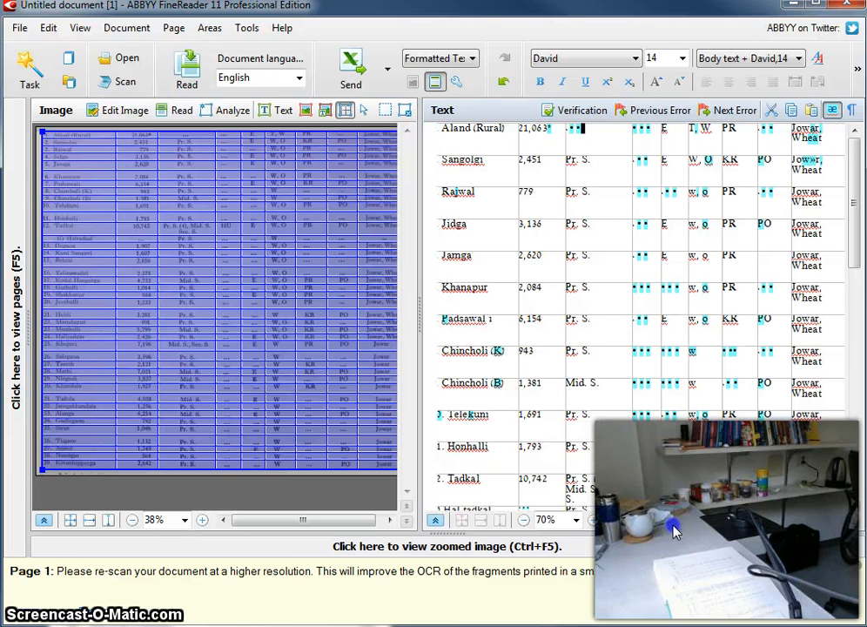
left_click(642, 258)
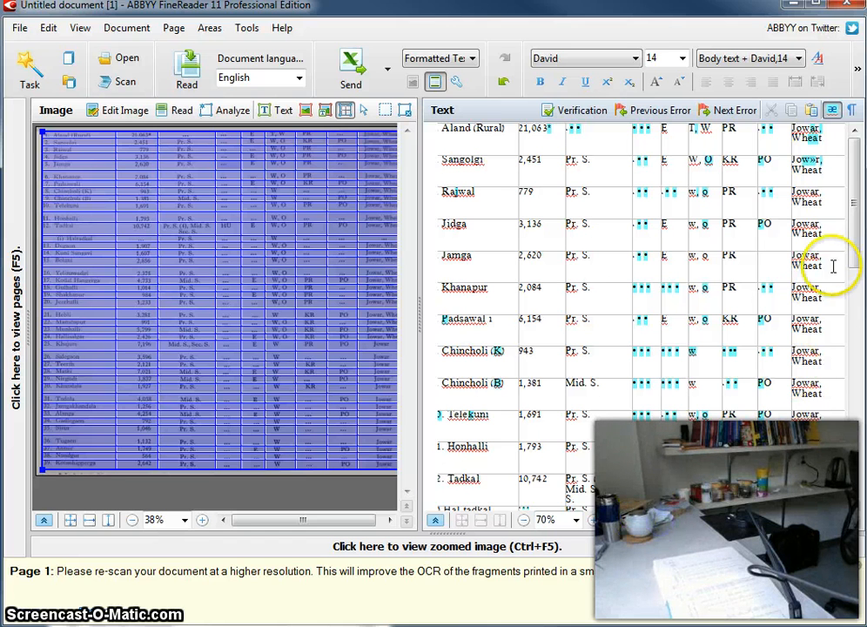
left_click_drag(853, 245, 847, 221)
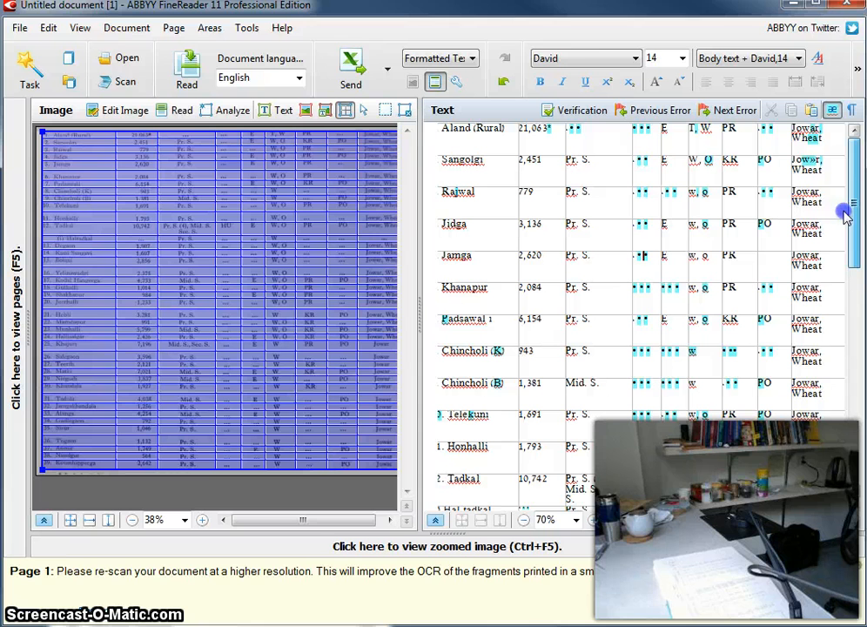
left_click(642, 173)
left_click(649, 191)
left_click(716, 189)
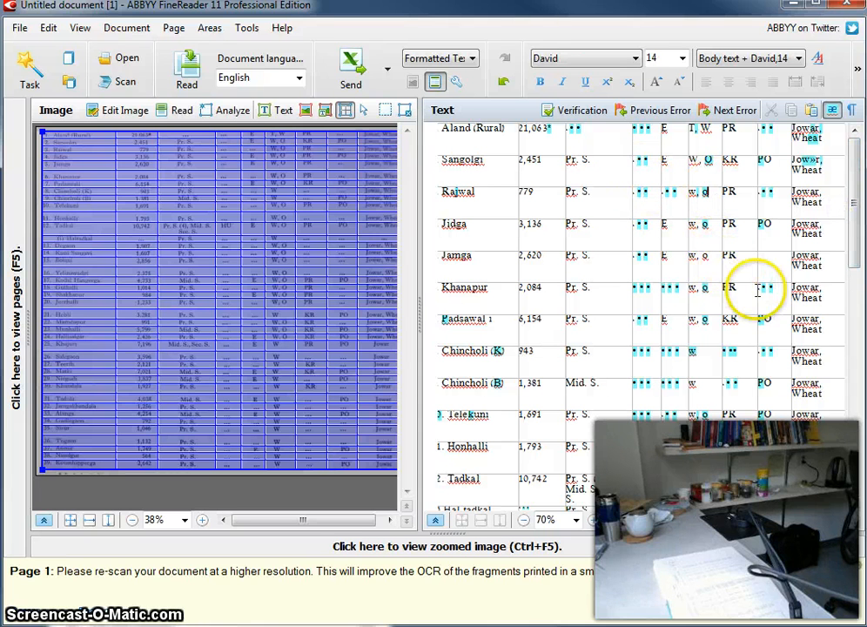
Step: Compare the crop entry of row 12, Tadkal, in the recognized text with the page image enlarged to 115%
scroll(810, 313, "down", 3)
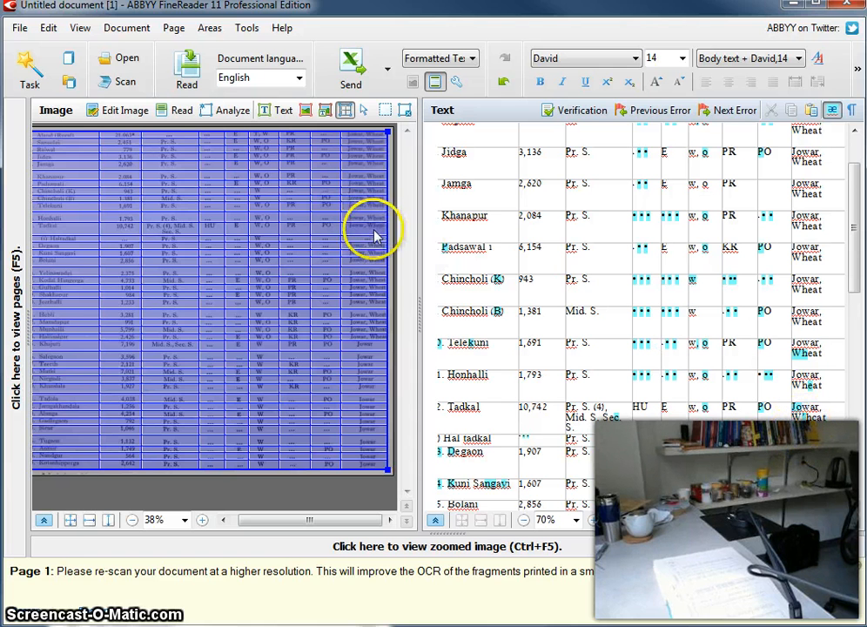
scroll(375, 235, "up", 1)
scroll(375, 235, "up", 5)
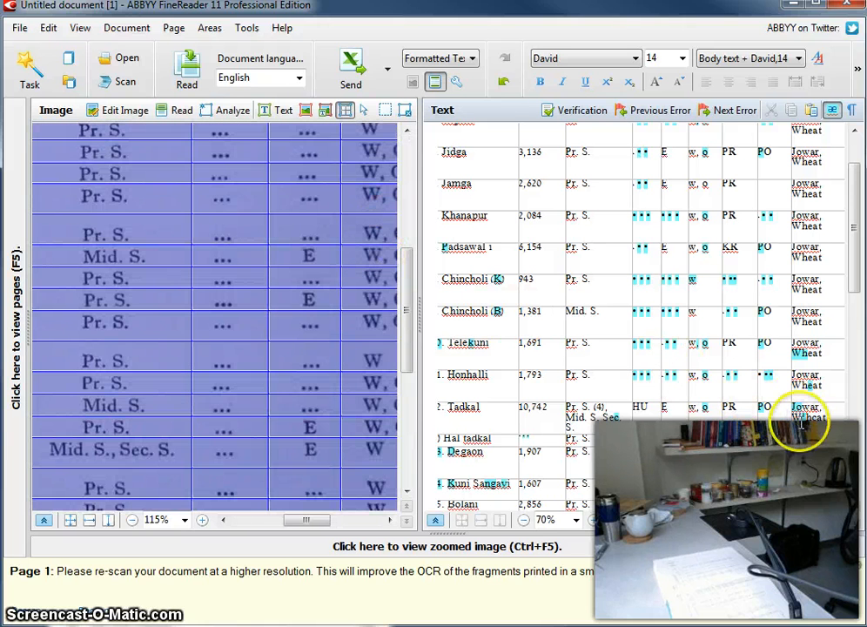
left_click(336, 519)
left_click_drag(341, 520, 385, 517)
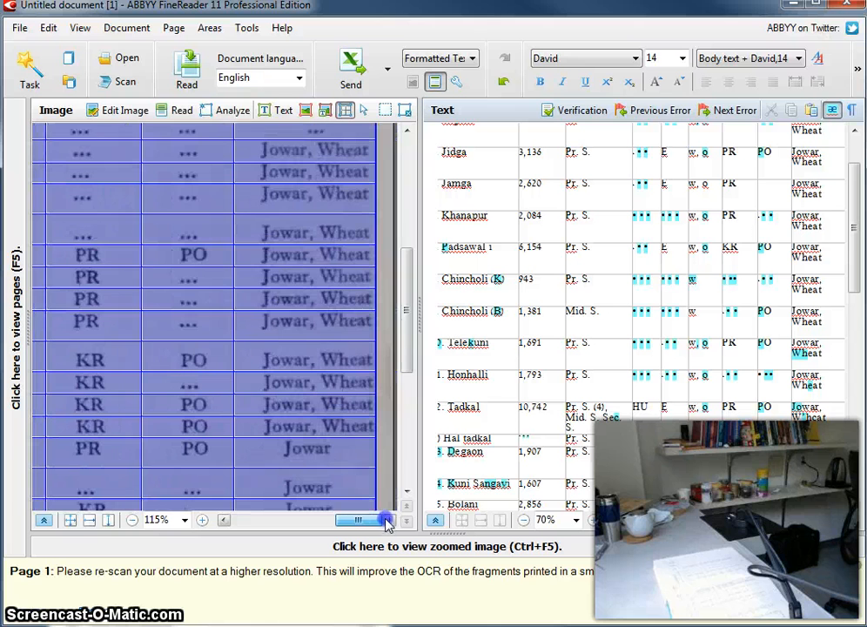
left_click(808, 416)
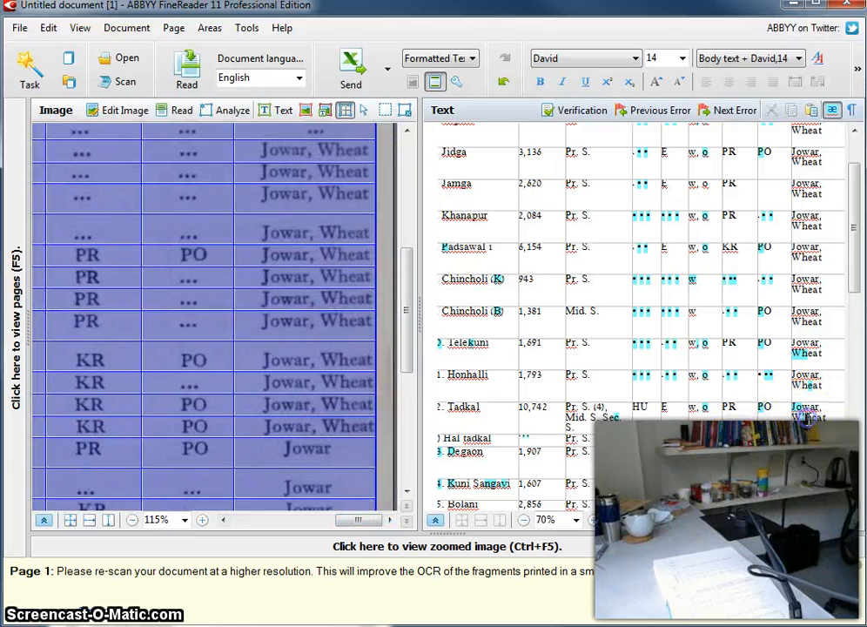
left_click(808, 424)
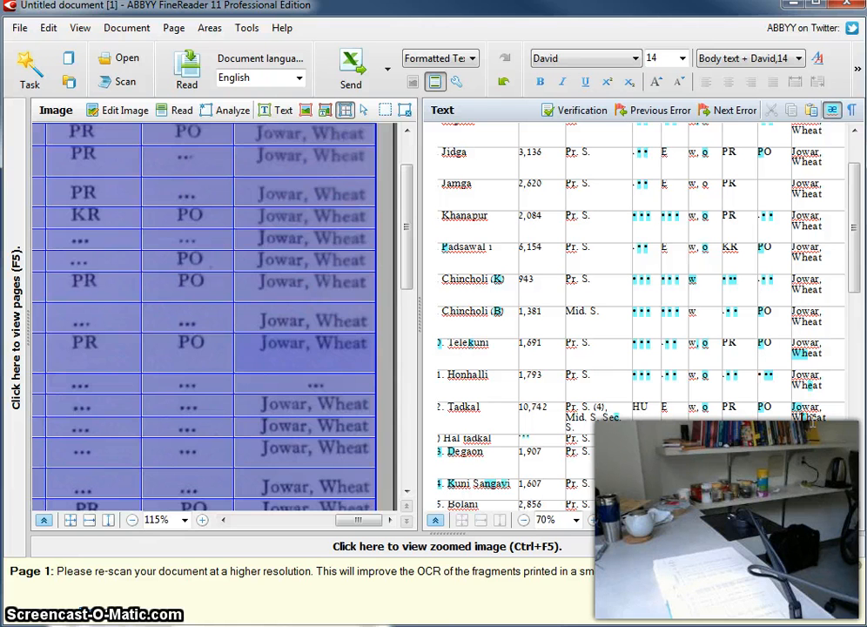
Step: Remove the stray character from "Wheat" in the crop entry of row 12, Tadkal
left_click(818, 419)
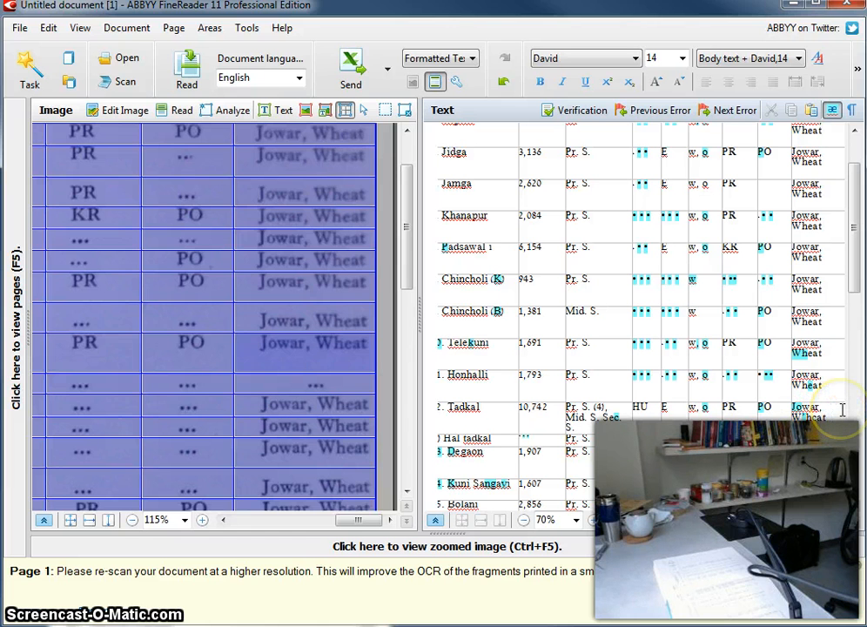
key("shift+Right")
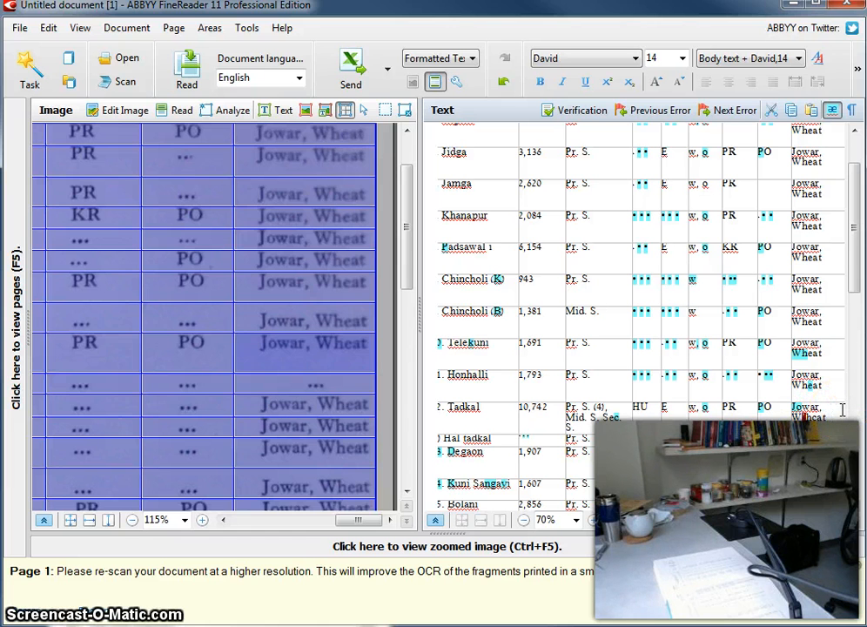
key("Delete")
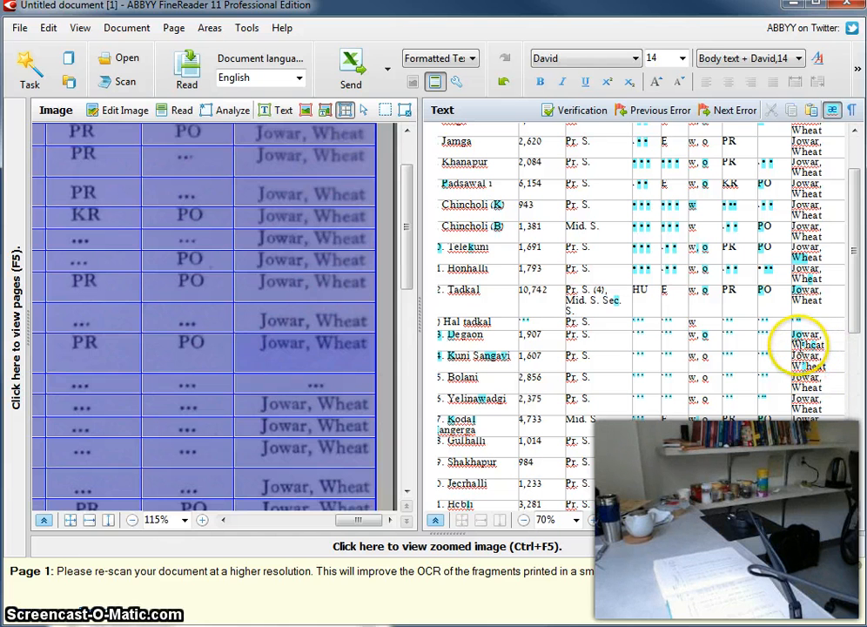
Step: Correct the misread "Wheat" in the crop entry of row 13, Degaon
left_click(797, 344)
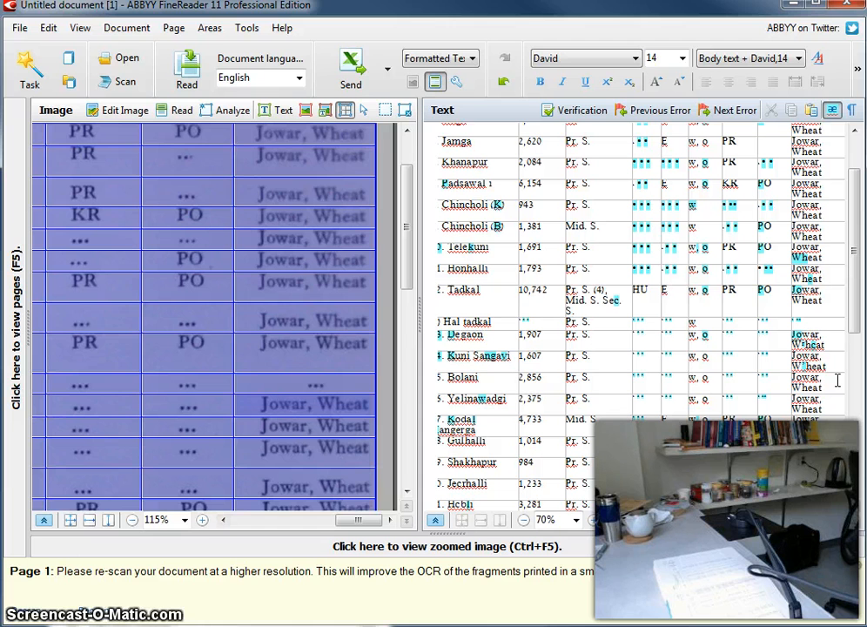
key("shift+Right")
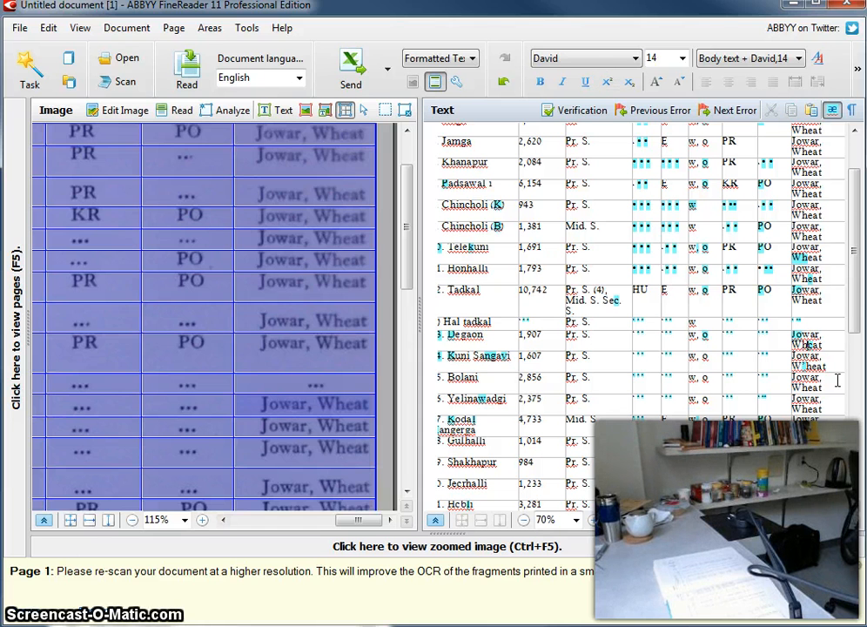
key("shift+Right")
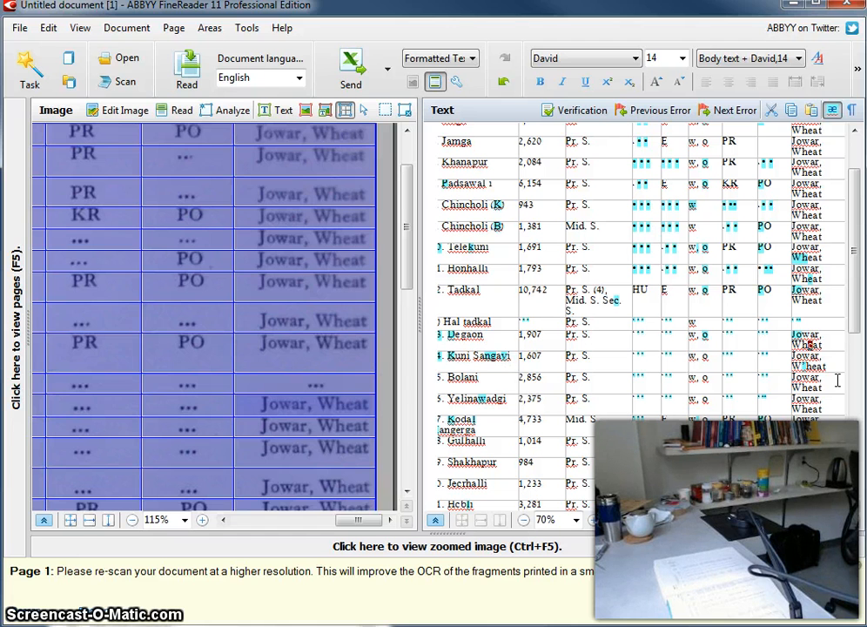
double_click(816, 388)
Step: Compare the recognized place names with the page image, selecting the names of rows 1 to 15 in the text
left_click(822, 368)
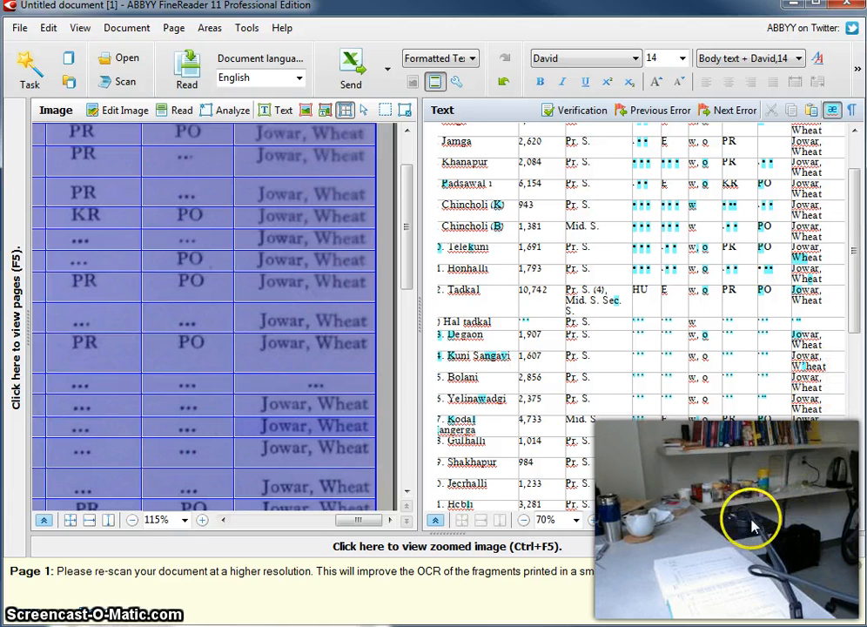
left_click_drag(751, 521, 741, 523)
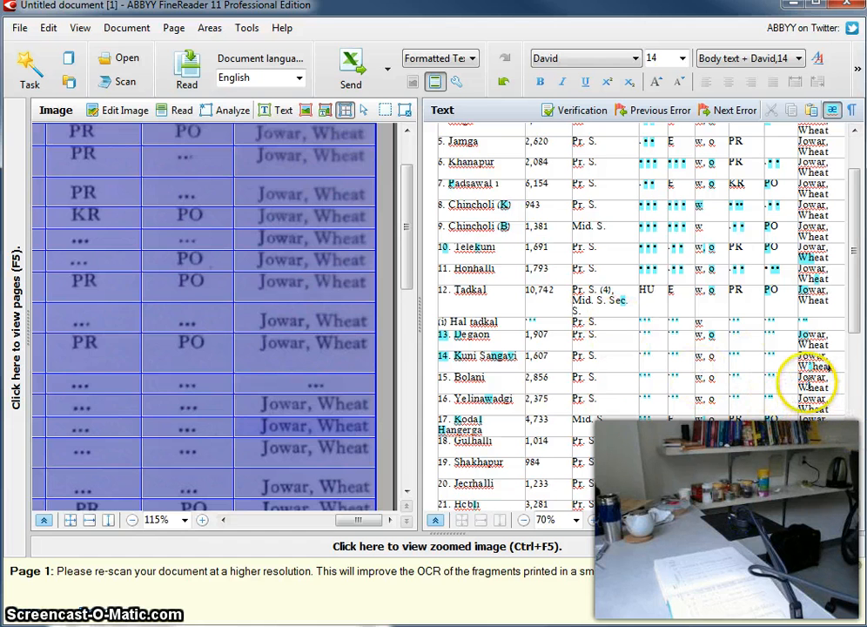
left_click(491, 338)
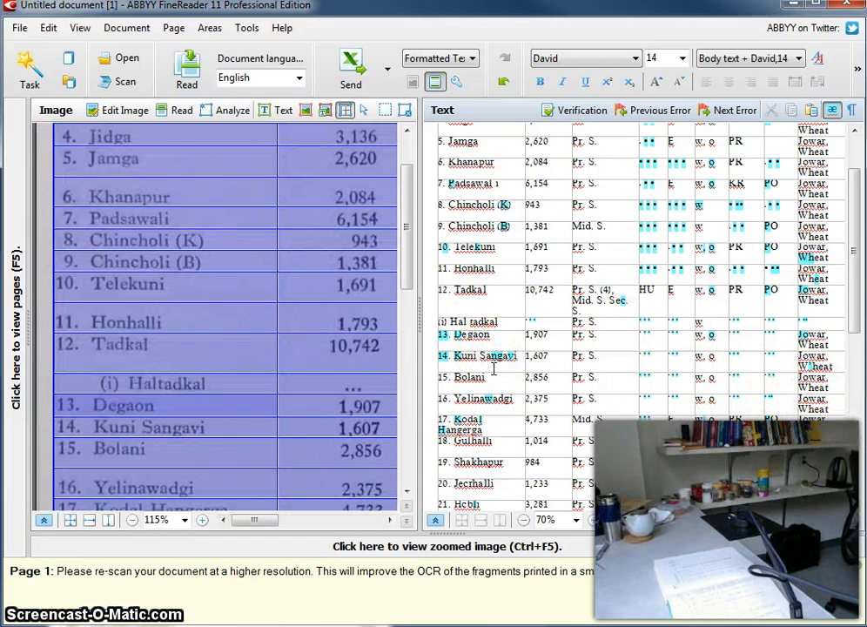
left_click(498, 357)
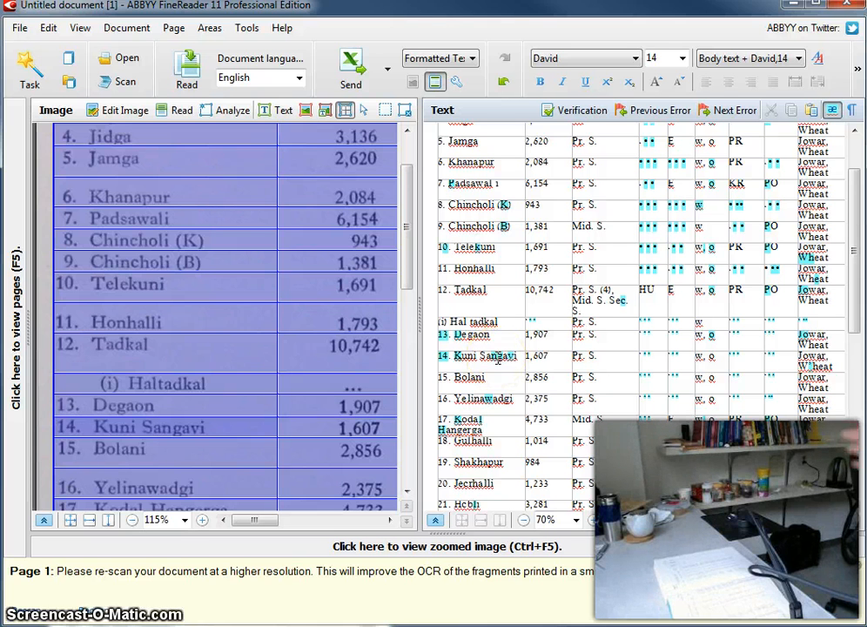
scroll(489, 354, "up", 3)
left_click(496, 221)
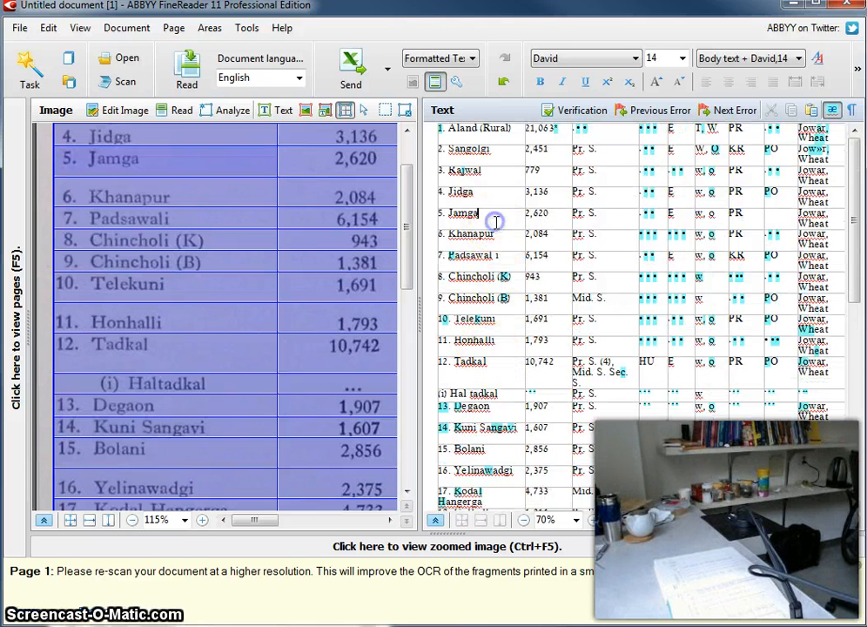
left_click(494, 133)
left_click_drag(495, 133, 500, 453)
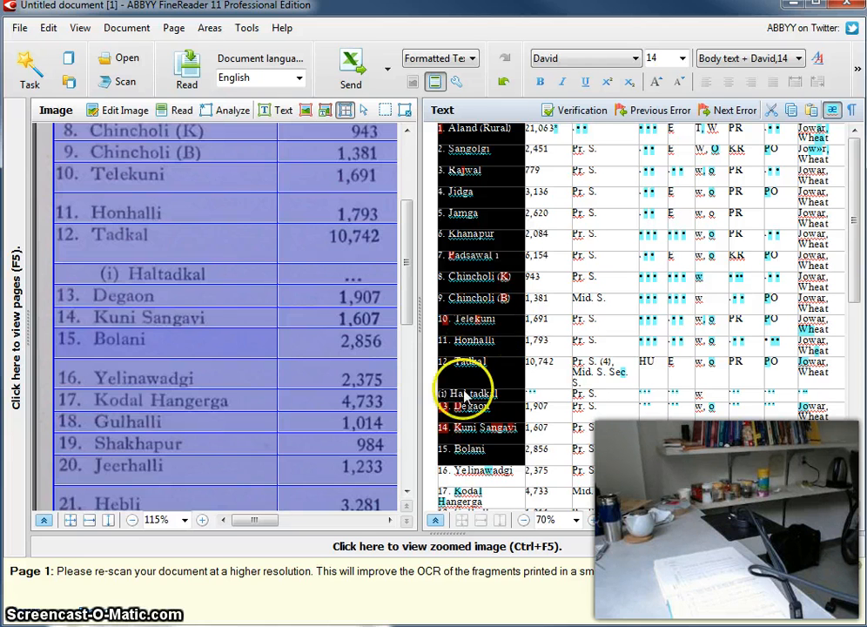
left_click(487, 296)
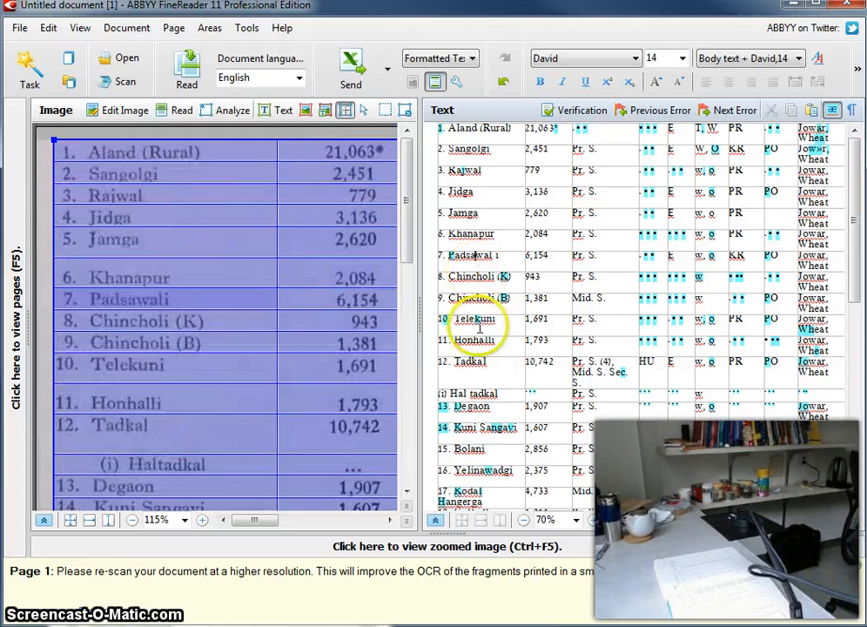
left_click(510, 360)
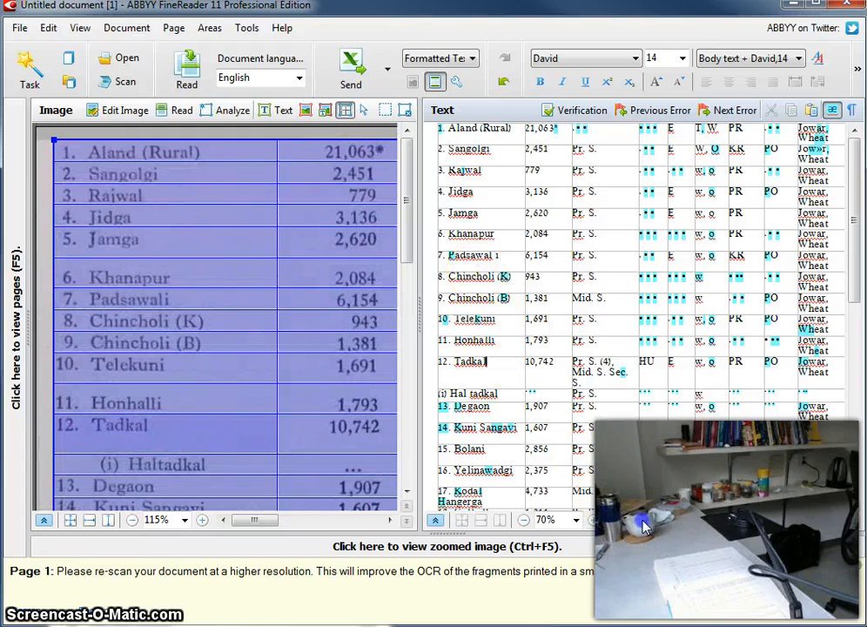
scroll(659, 397, "down", 3)
scroll(653, 397, "down", 2)
scroll(653, 397, "up", 6)
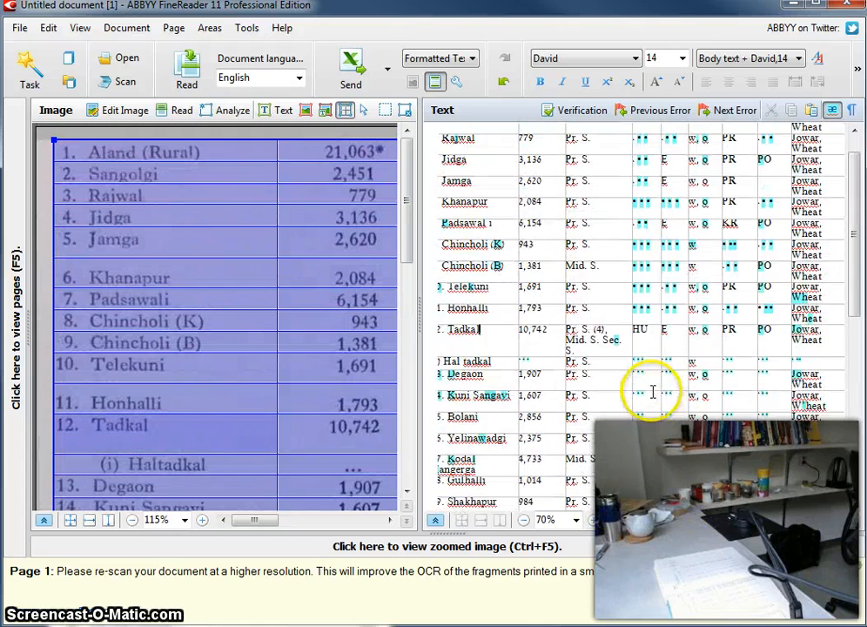
Step: Open a blank Excel workbook and arrange its window so the FineReader text is accessible again
key("super")
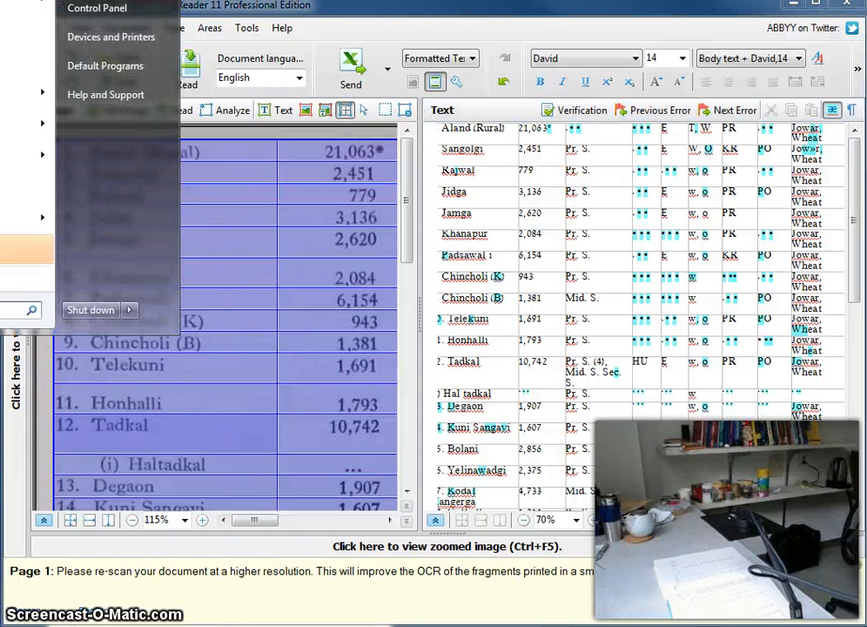
left_click(38, 84)
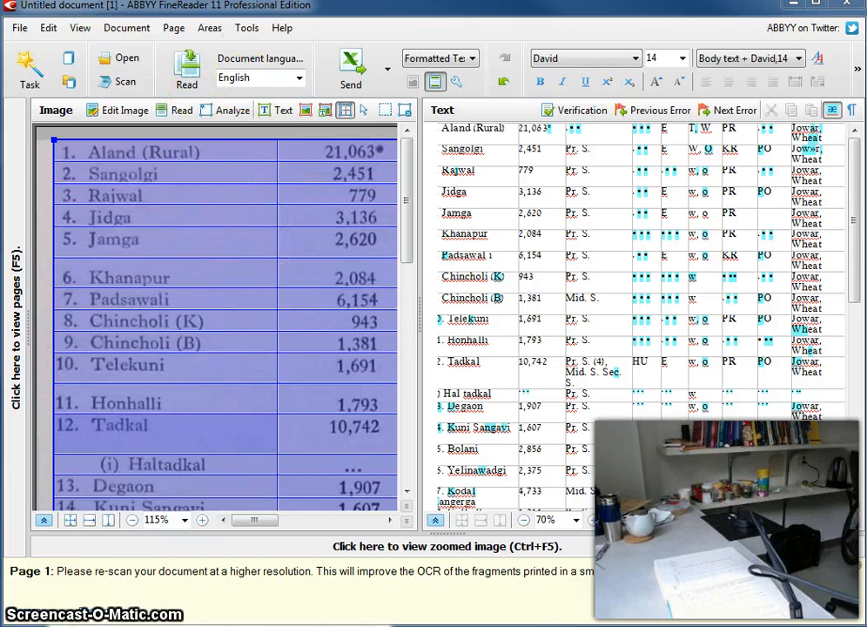
left_click(435, 15)
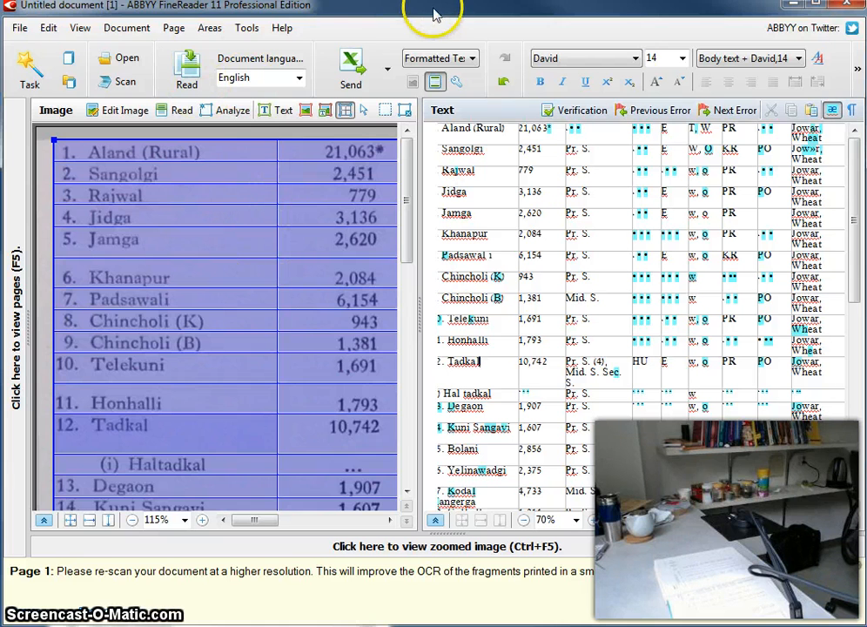
mouse_move(436, 13)
left_mouse_down()
mouse_move(443, 23)
mouse_move(516, 0)
mouse_move(426, 1)
left_mouse_up()
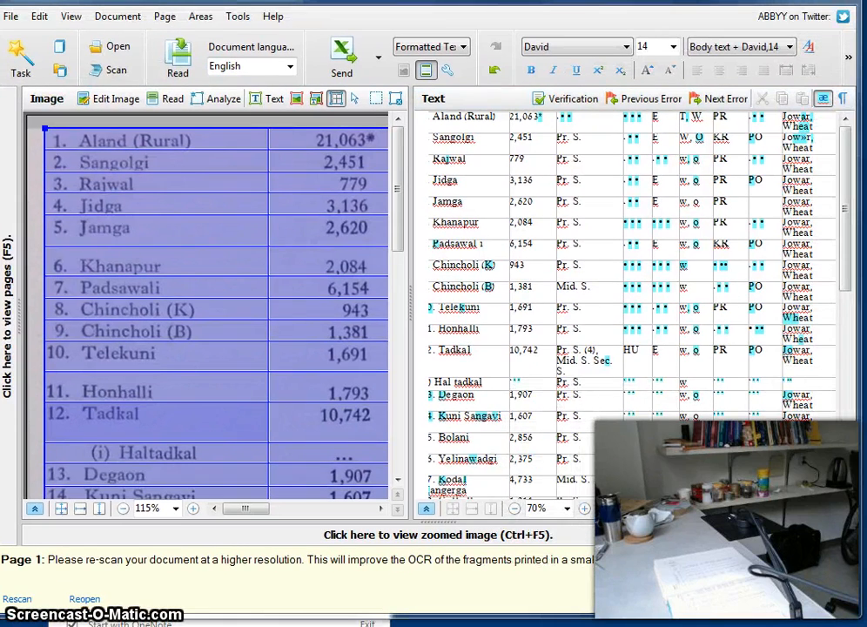
left_click_drag(285, 265, 586, 5)
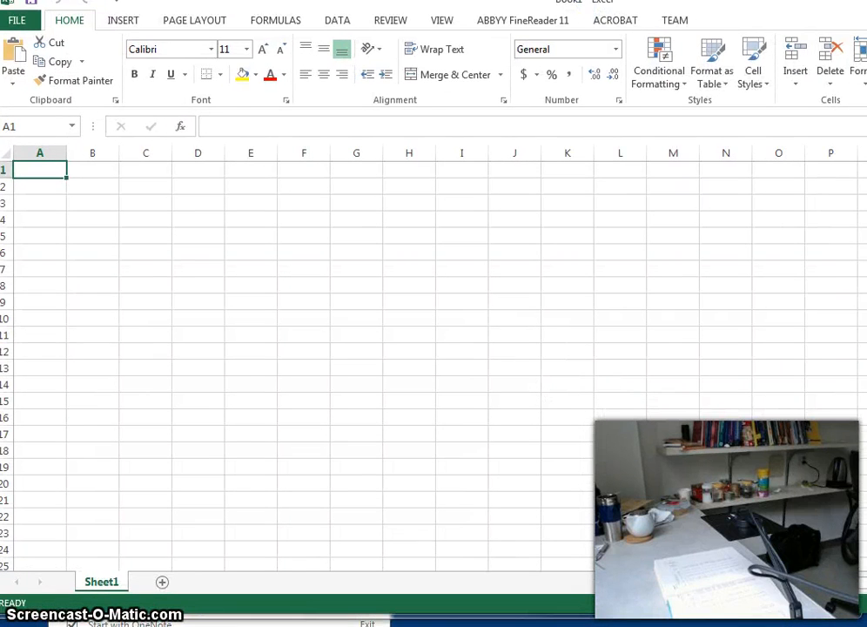
left_click_drag(509, 16, 2, 38)
Step: Switch back to FineReader and copy the entire recognized table text
left_click(849, 255)
left_click(459, 115)
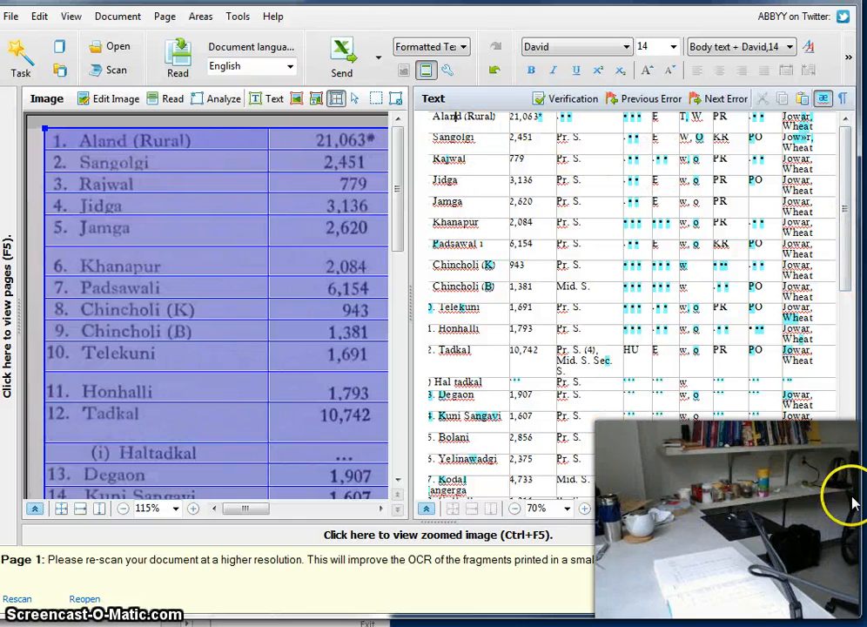
scroll(852, 486, "down", 5)
scroll(852, 486, "down", 7)
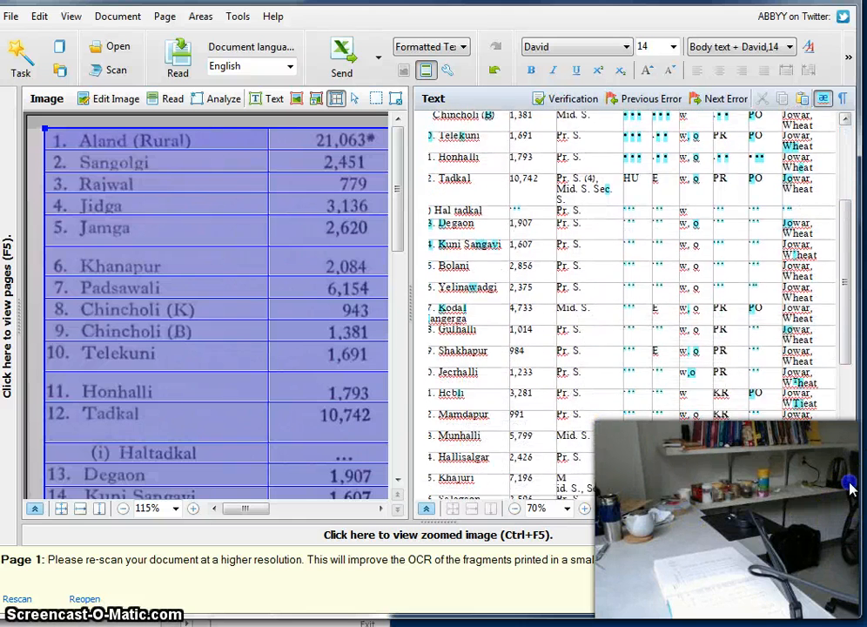
scroll(851, 411, "down", 5)
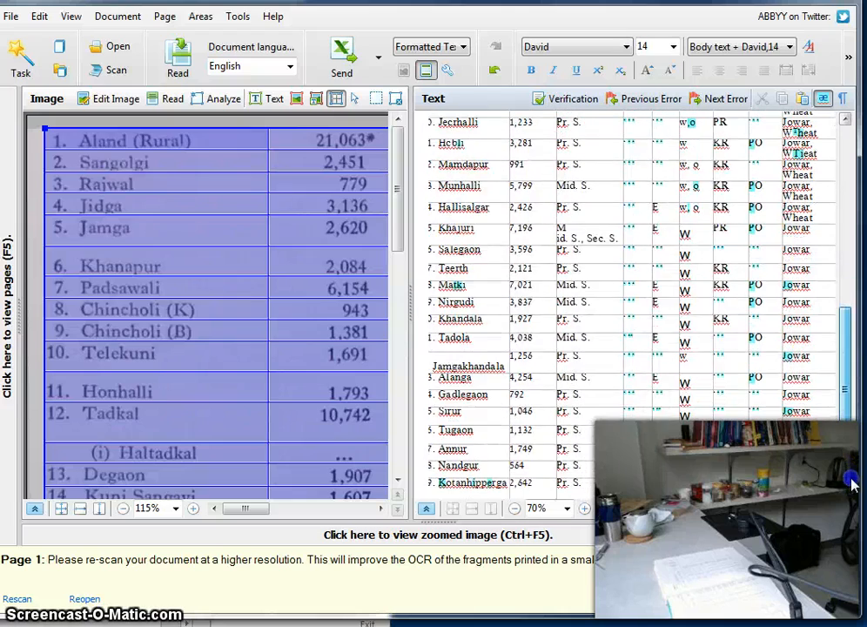
key("ctrl+a")
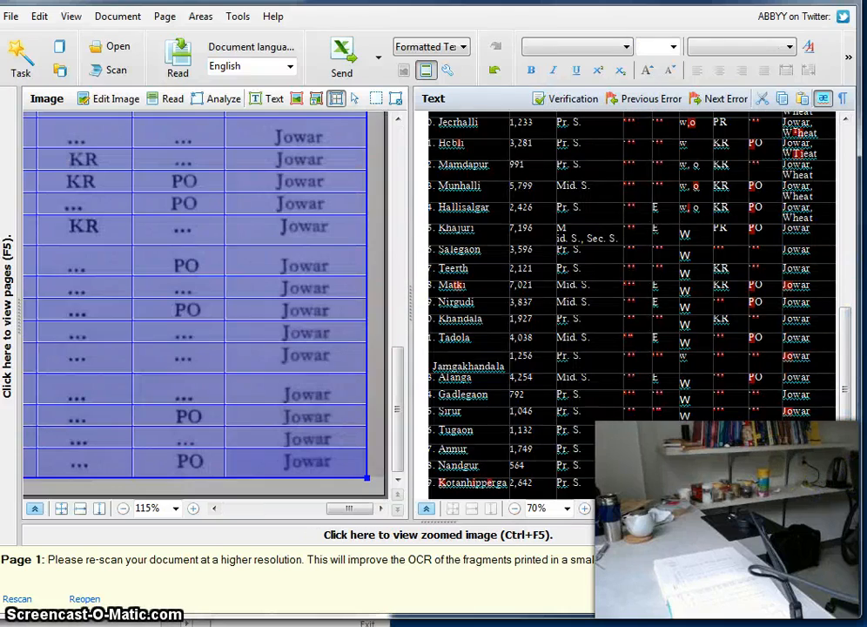
Step: Paste the copied table into the Excel sheet at cell A1 and fit column A to its place names
left_click_drag(0, 36, 475, 23)
left_click(115, 193)
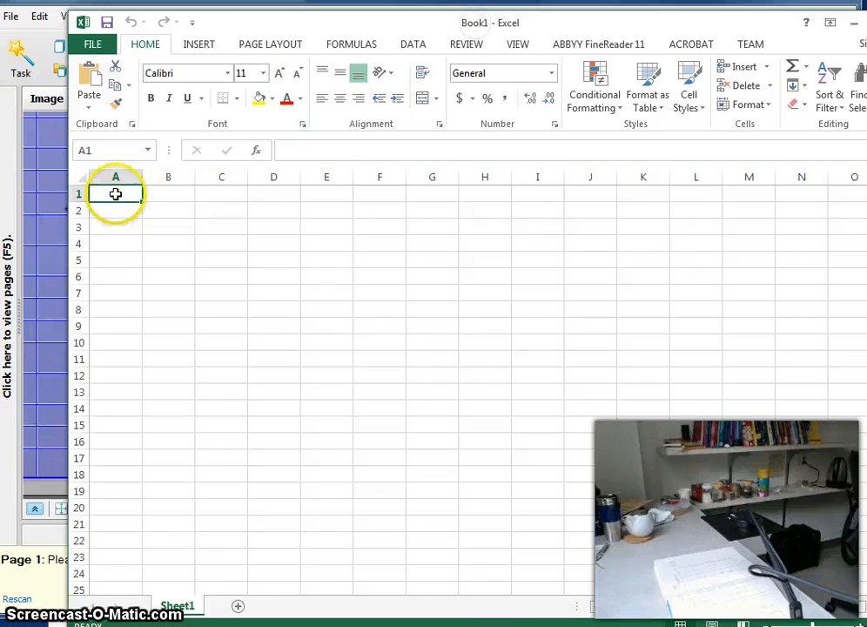
key("ctrl+v")
scroll(307, 296, "down", 1)
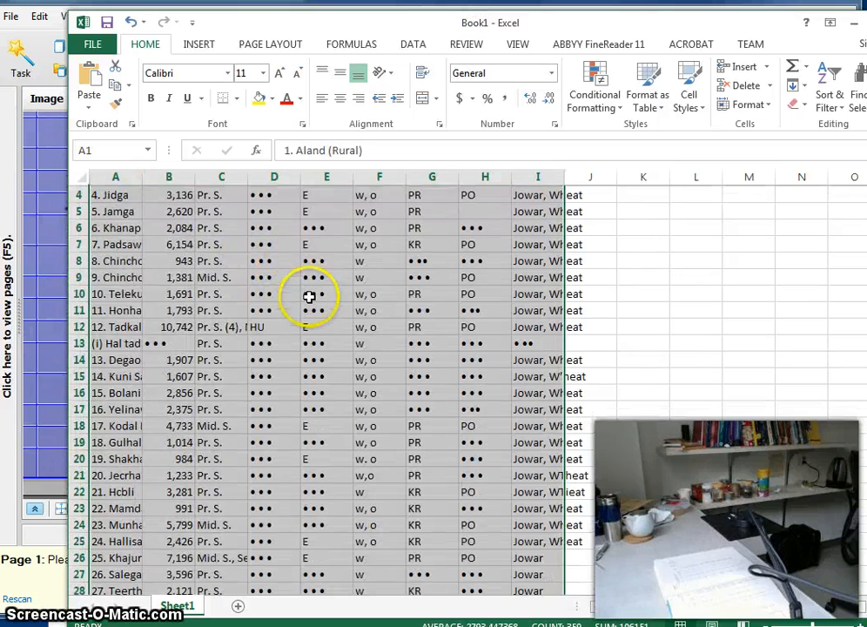
scroll(161, 213, "up", 1)
double_click(142, 176)
left_click(222, 276)
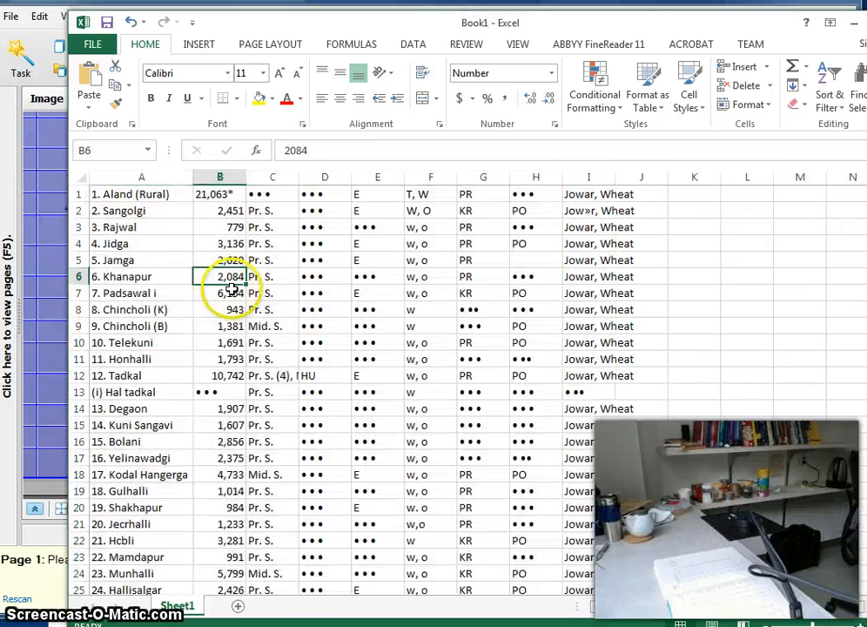
Step: Fit column I to its crop entries and check the pasted values, including the population in B1
scroll(245, 285, "down", 1)
scroll(250, 285, "up", 1)
scroll(251, 287, "down", 7)
scroll(251, 287, "up", 7)
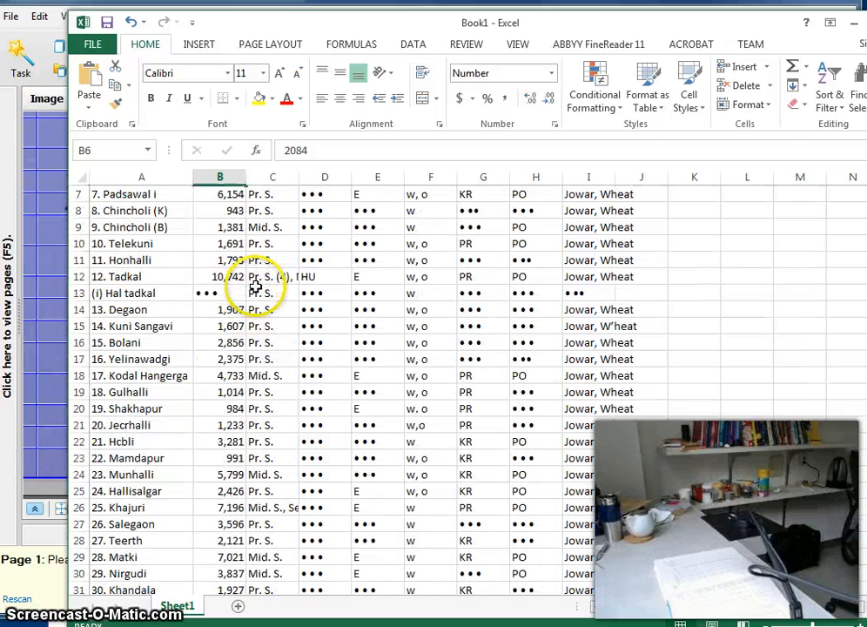
double_click(616, 177)
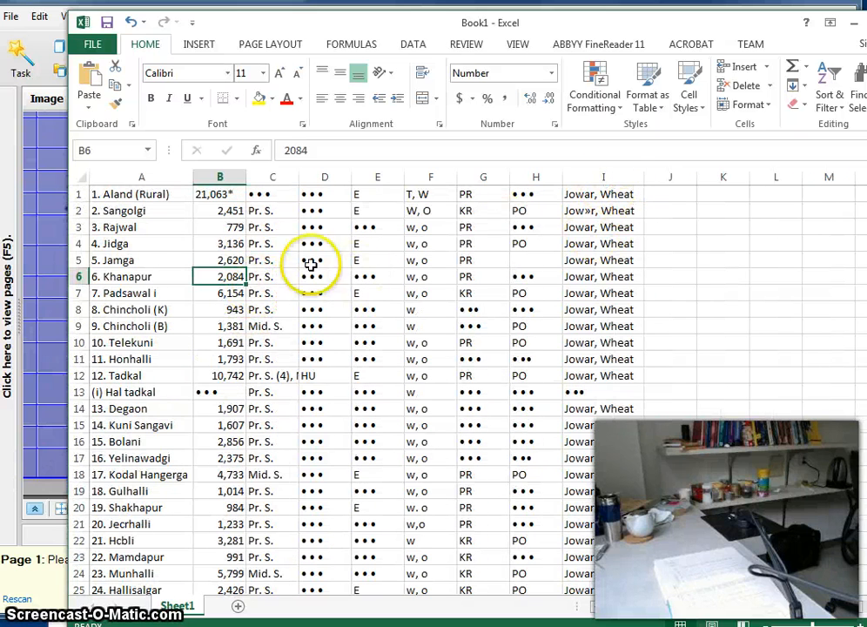
left_click(261, 227)
left_click(224, 211)
left_click(222, 193)
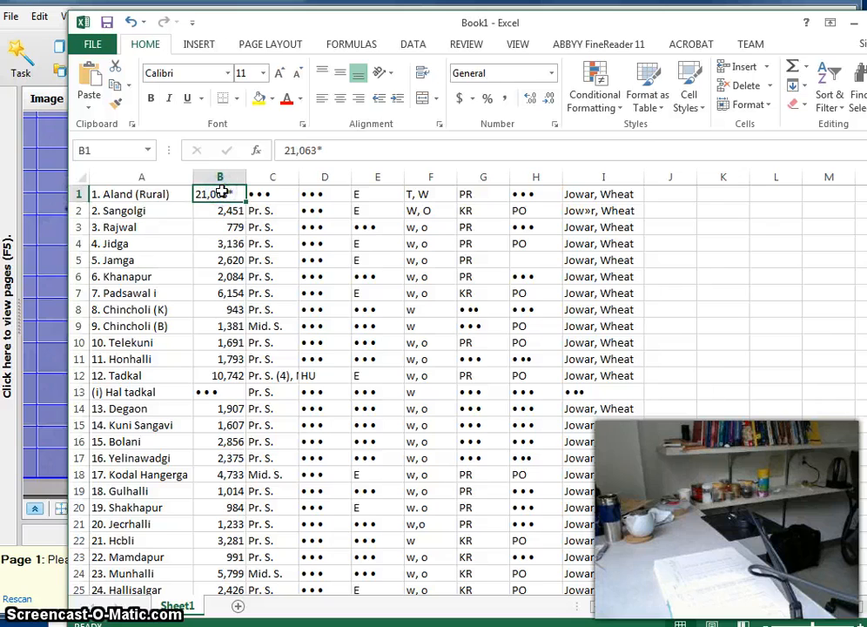
Step: Clear the Excel and FineReader windows away and switch to the IPEVO Presenter camera window
left_click_drag(470, 19, 331, 94)
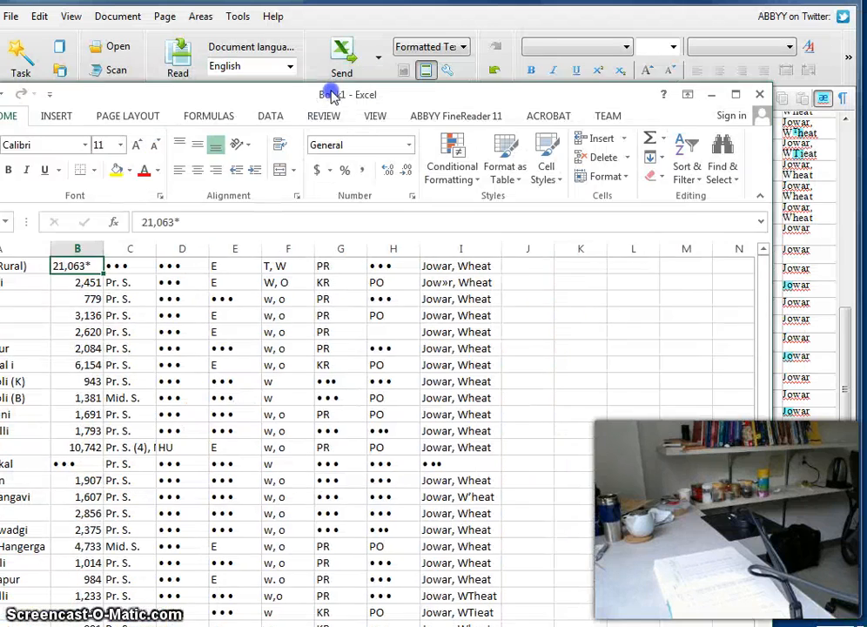
left_click(289, 83)
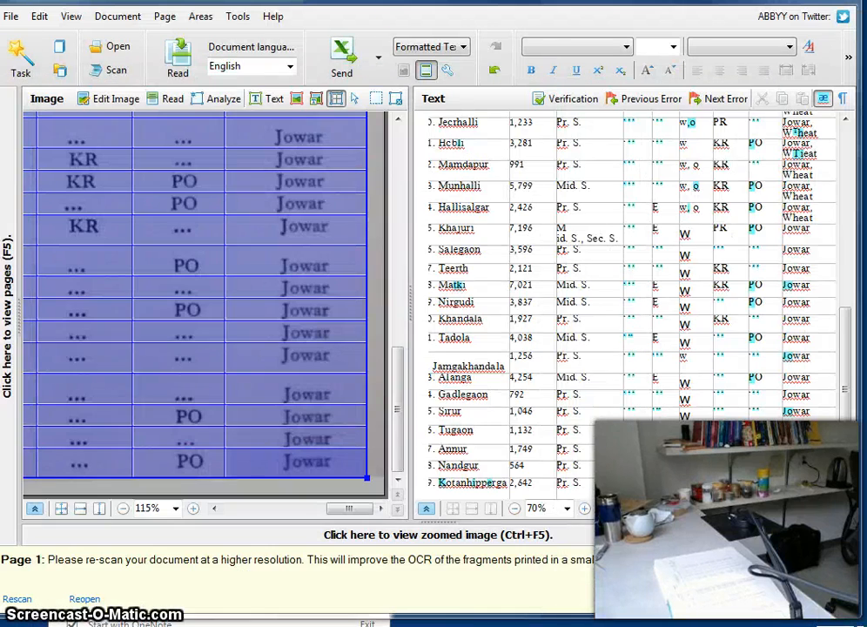
left_click_drag(447, 2, 576, 74)
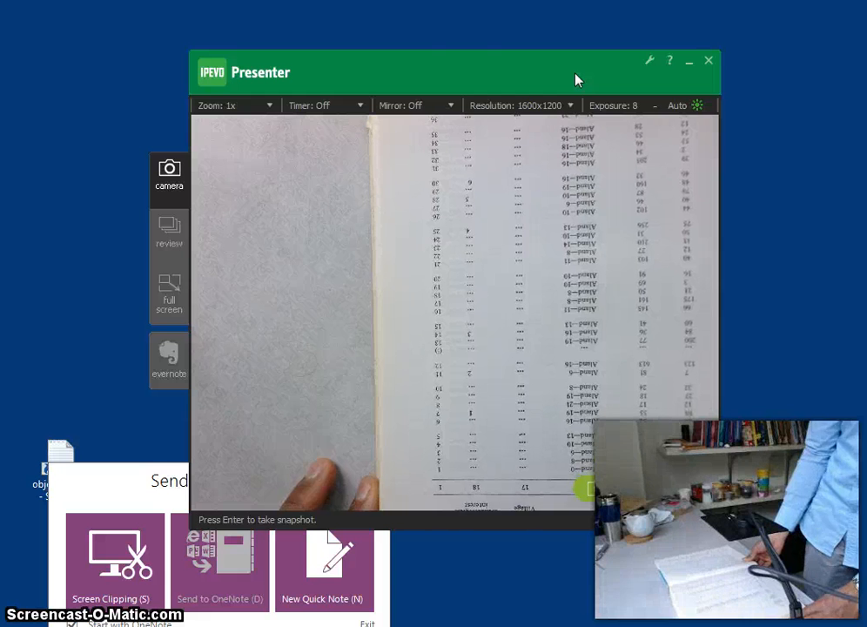
Step: Mirror the camera image both horizontally and vertically so the page reads upright
left_click(452, 113)
left_click(438, 131)
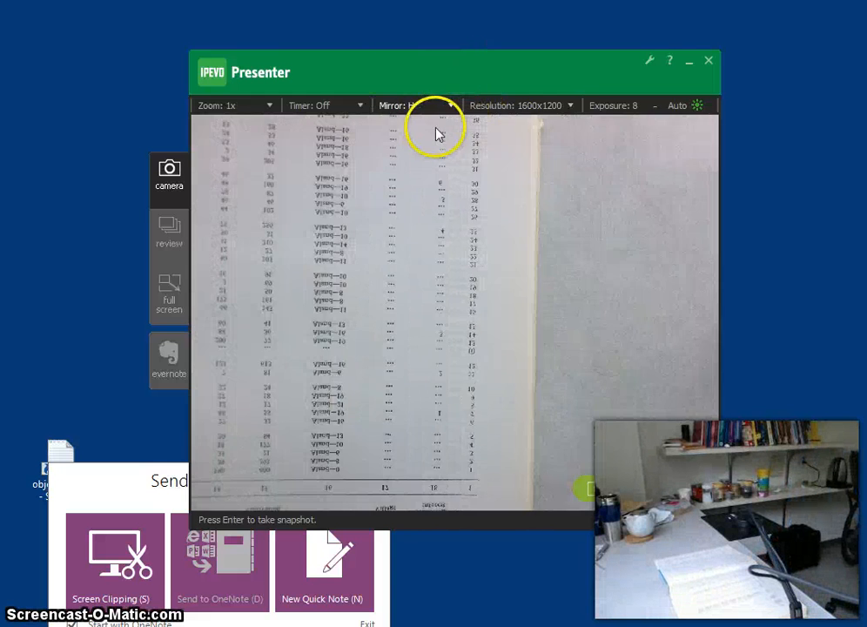
left_click(452, 108)
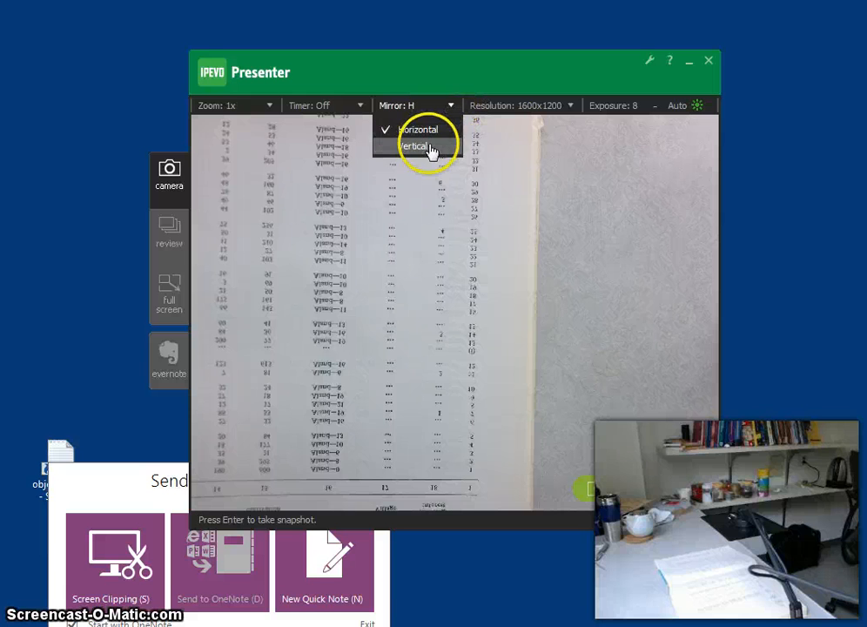
left_click(431, 146)
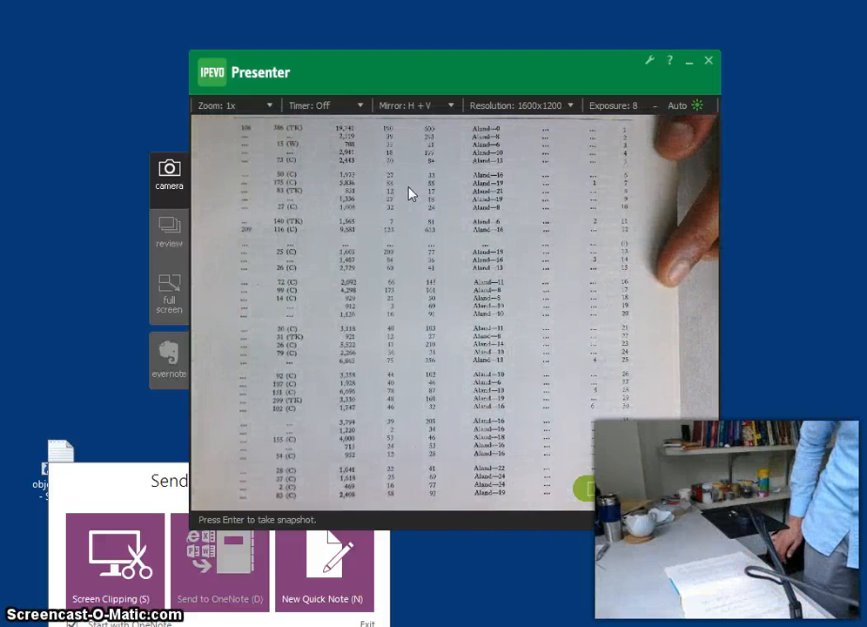
Step: Refocus the camera on the second table page and take a snapshot of it
left_click(543, 376)
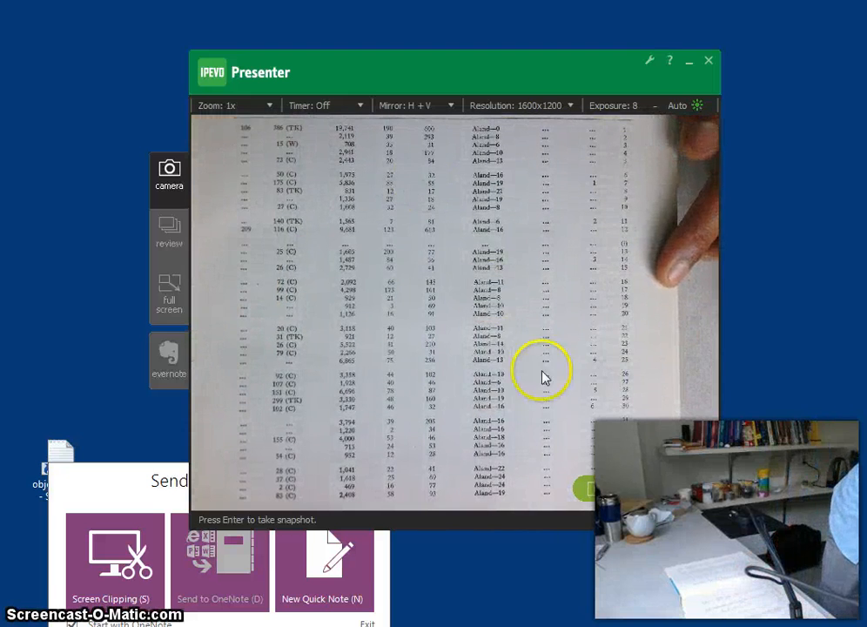
left_click(642, 495)
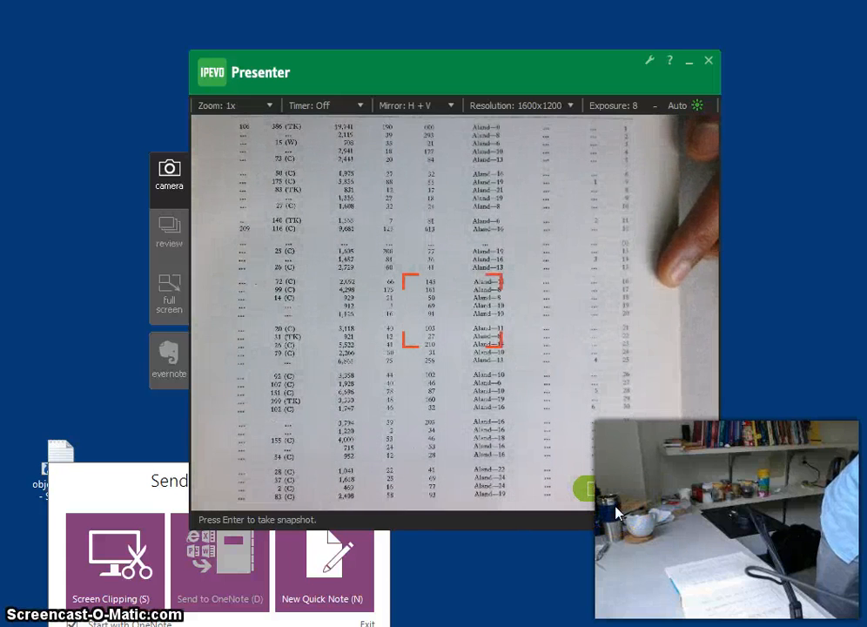
left_click(607, 502)
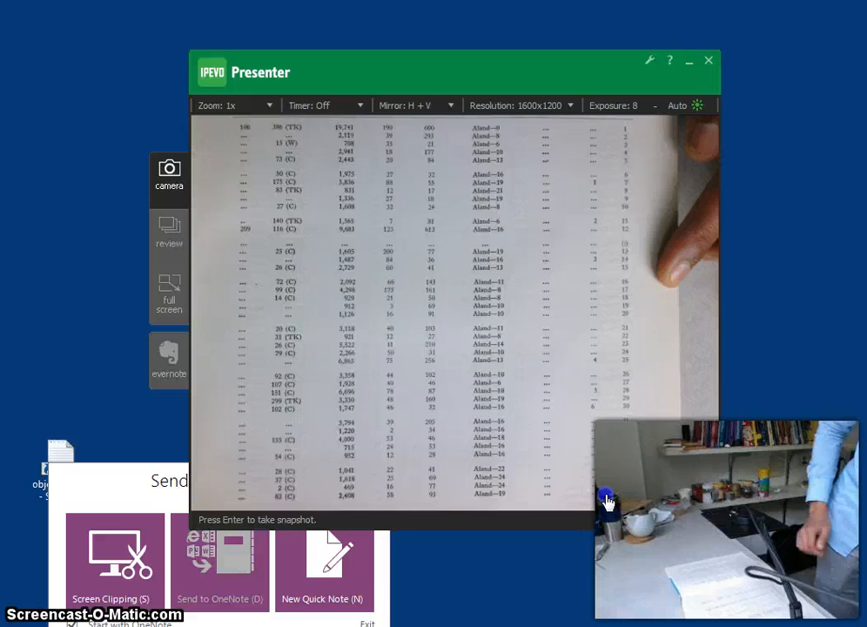
left_click(607, 502)
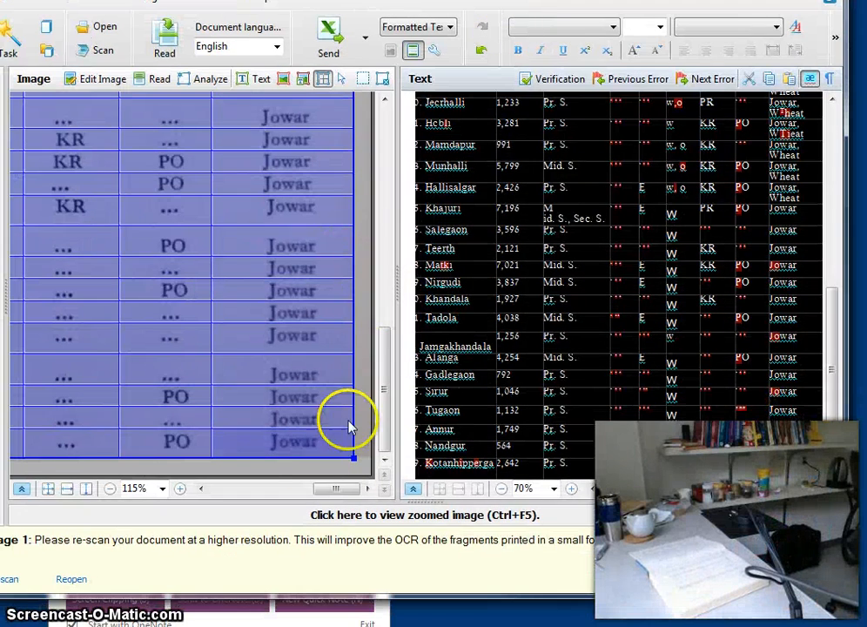
Step: Reveal FineReader's page list, add the snapshot 2014-09-18_0004.jpg as page 2, and stop its automatic processing
left_click_drag(333, 492, 190, 488)
left_click_drag(6, 233, 148, 233)
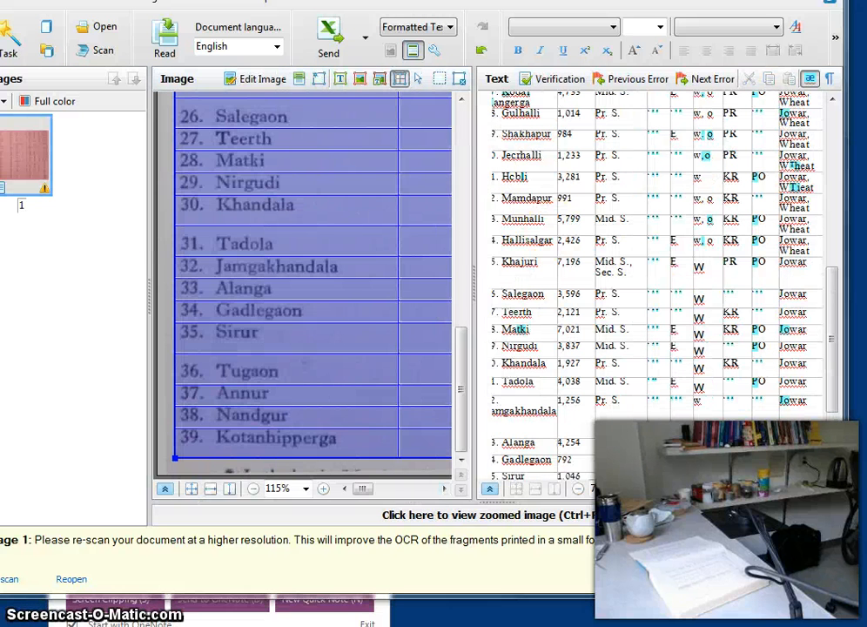
left_click_drag(267, 390, 73, 327)
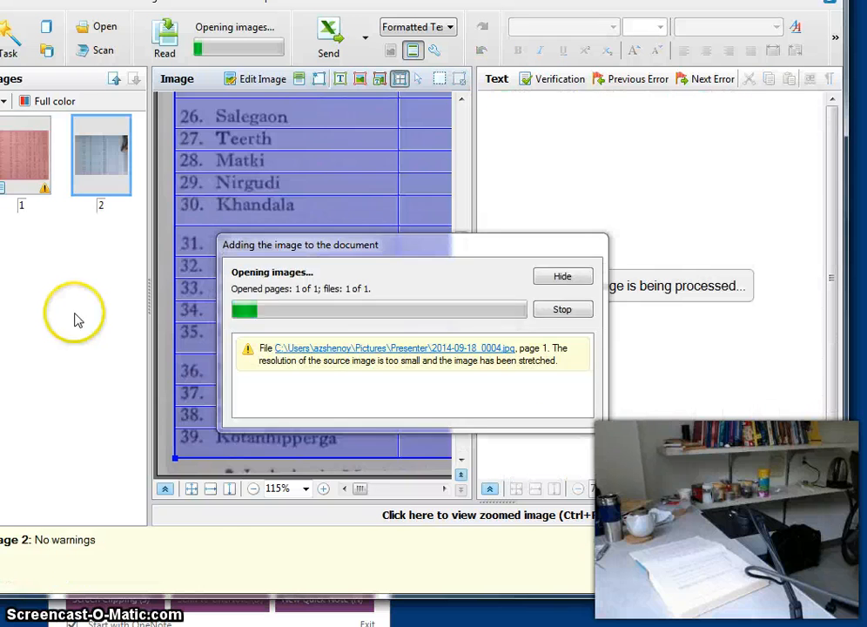
left_click(558, 312)
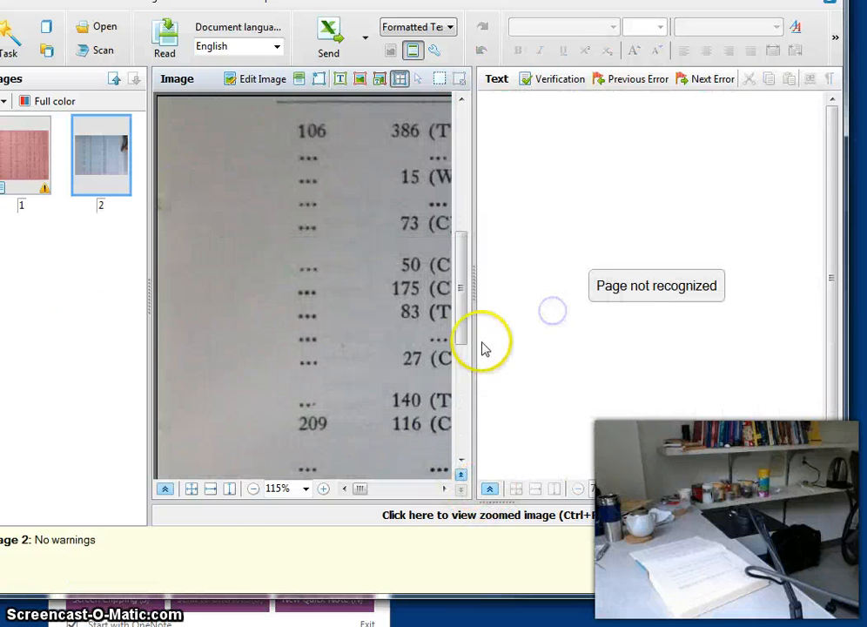
Step: Crop page 2 to the table rows, about 12.99 by 12.20 inches at an offset of about 1.23 by 0.12, removing the fingers and margin
left_click_drag(476, 332, 673, 326)
scroll(507, 306, "down", 3)
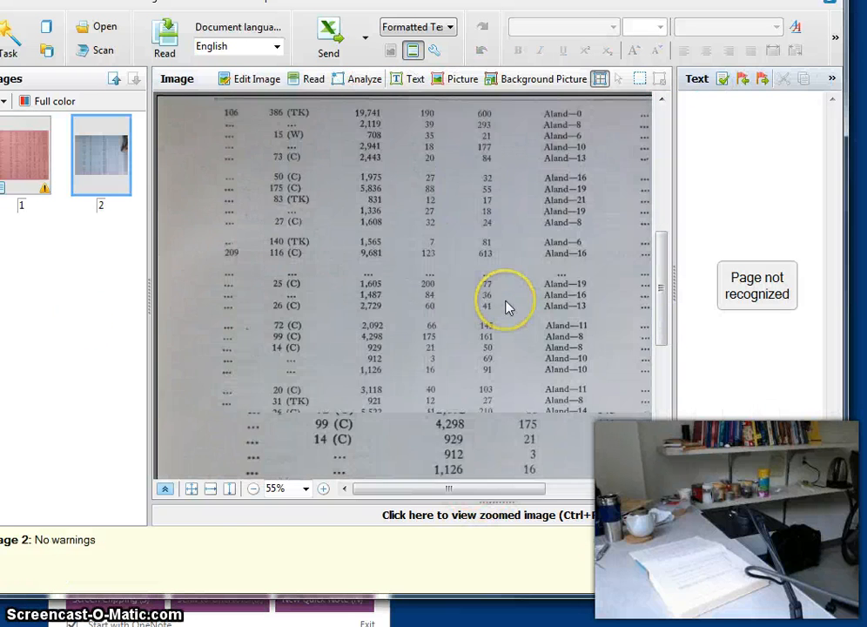
left_click(244, 84)
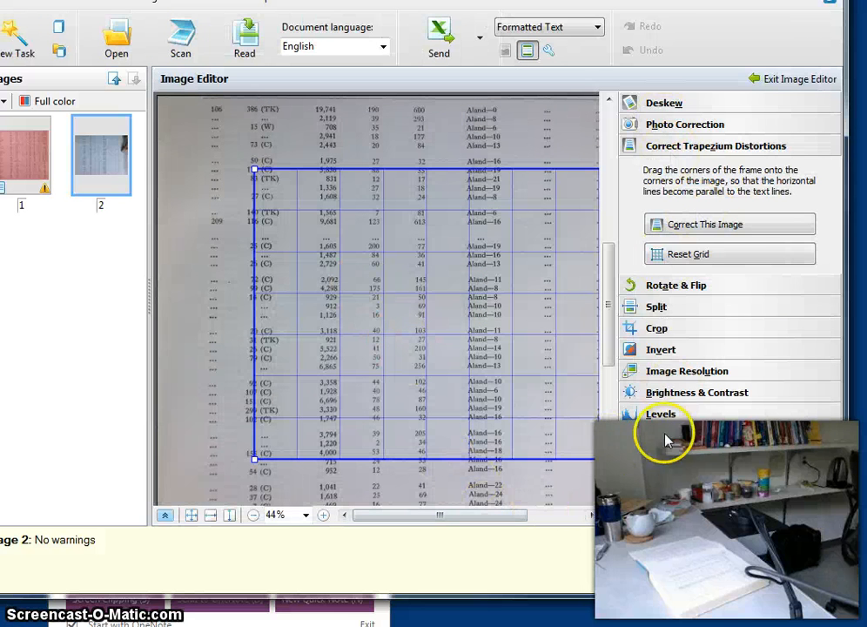
left_click(656, 327)
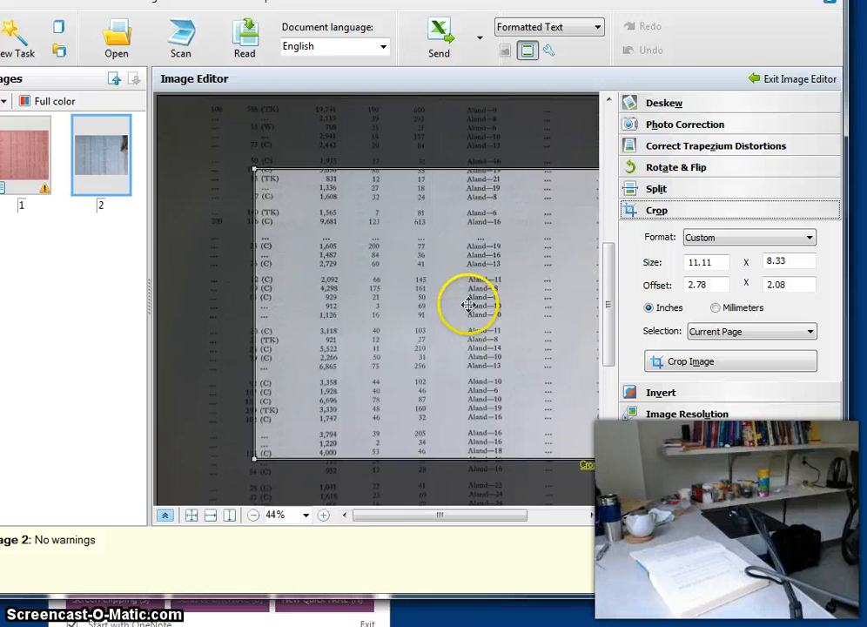
scroll(214, 236, "down", 3)
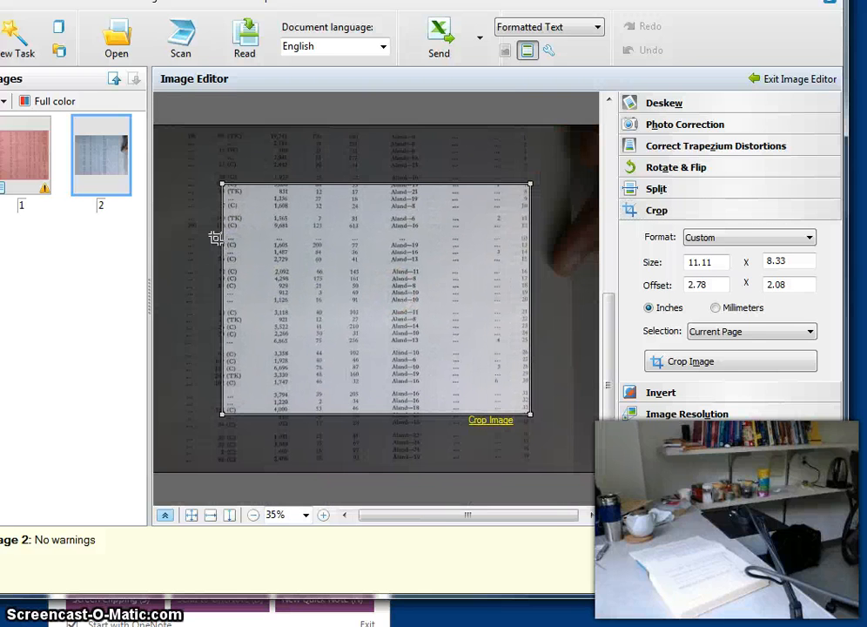
left_click_drag(437, 377, 392, 360)
left_click_drag(366, 318, 367, 315)
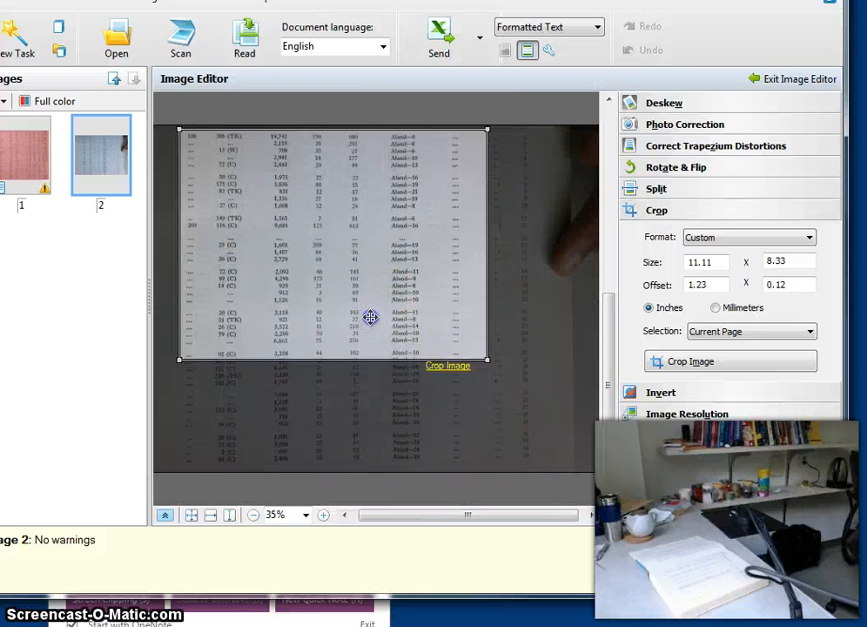
left_click_drag(486, 361, 541, 466)
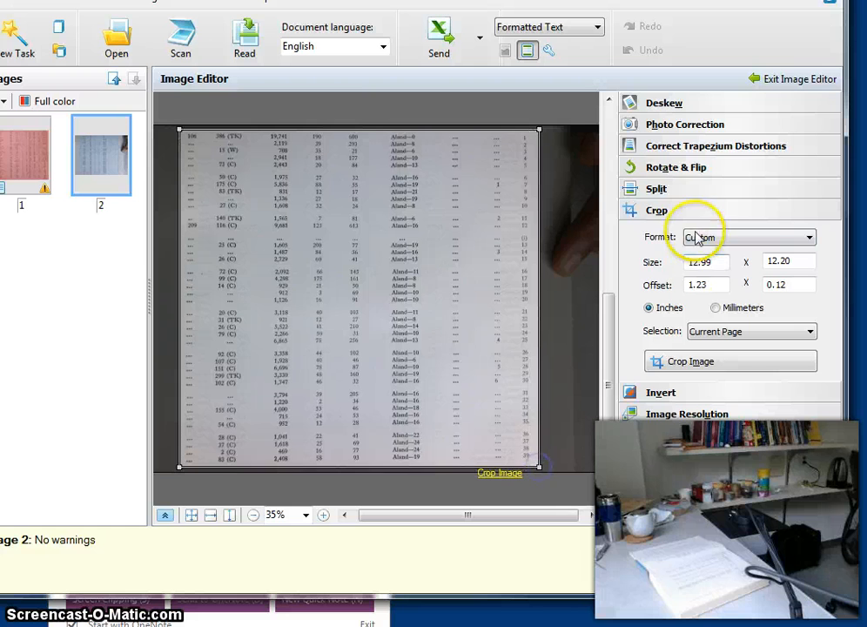
left_click(658, 362)
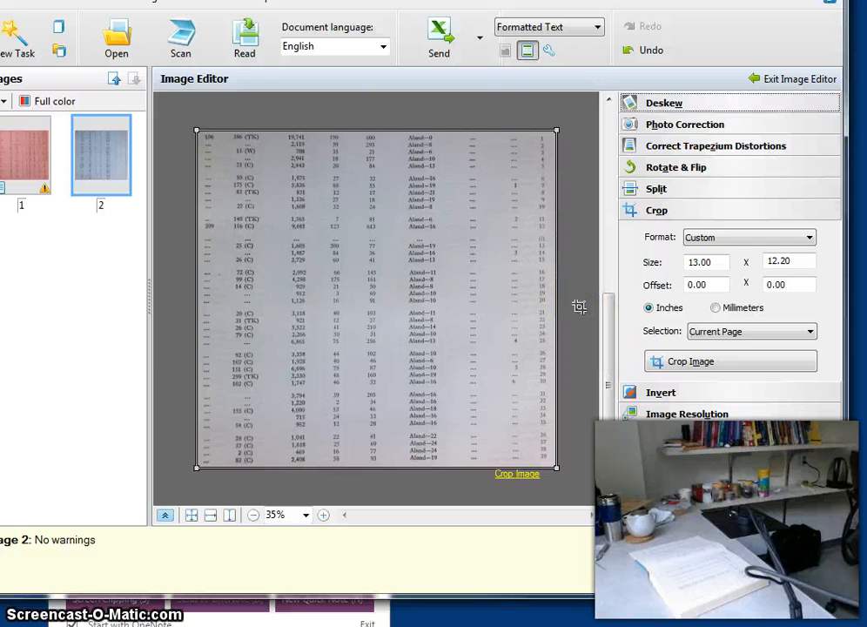
Step: Leave the image editor, mark one table area over the entire cropped page, and analyze its table structure
left_click(655, 102)
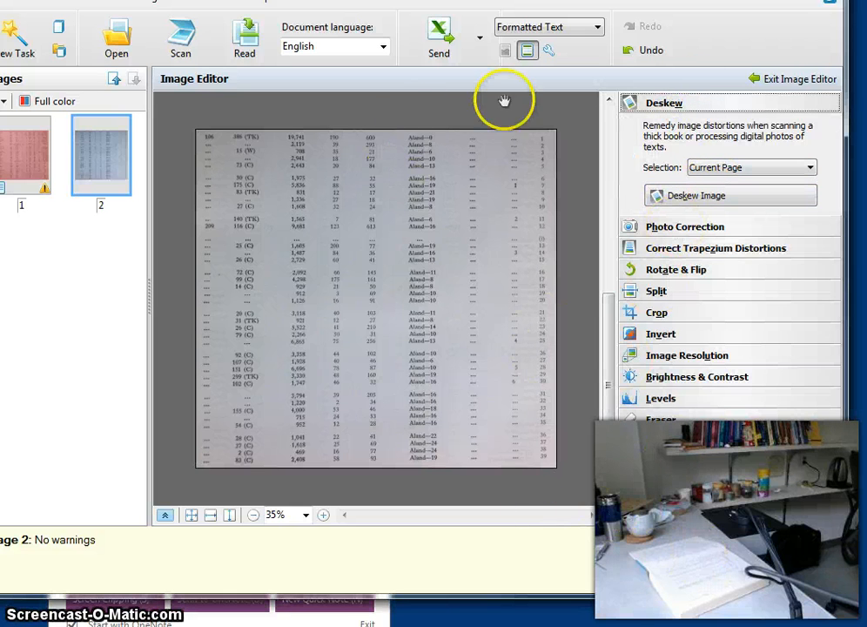
left_click(787, 80)
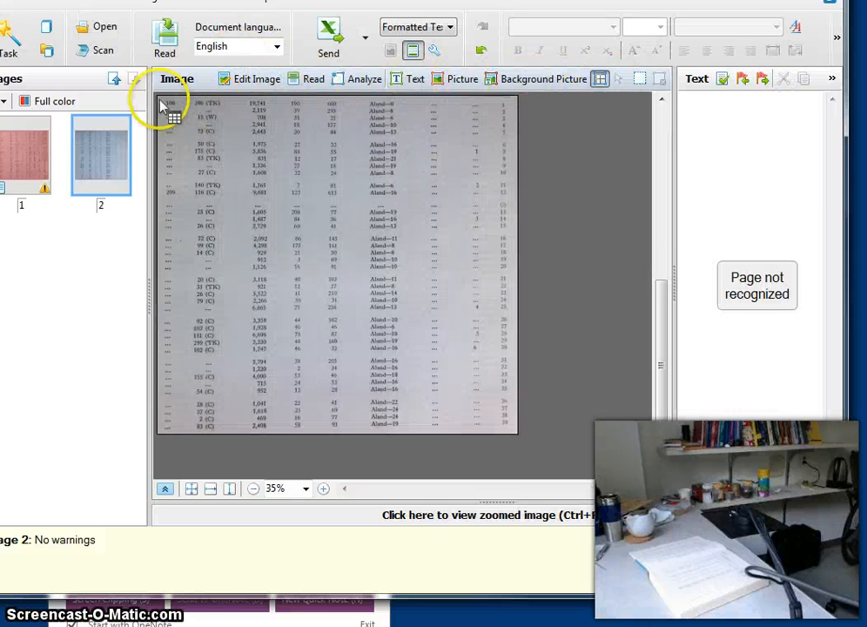
left_click_drag(160, 97, 514, 431)
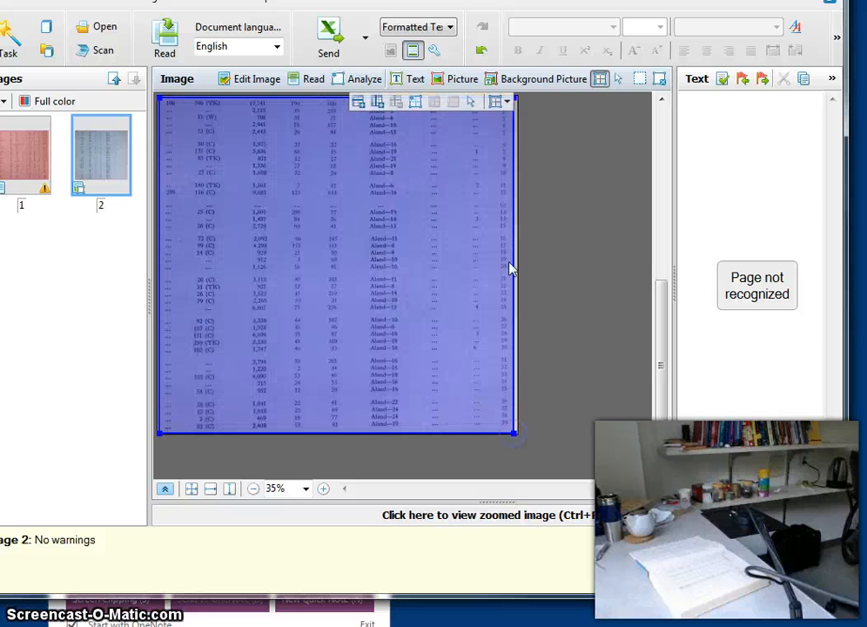
right_click(363, 160)
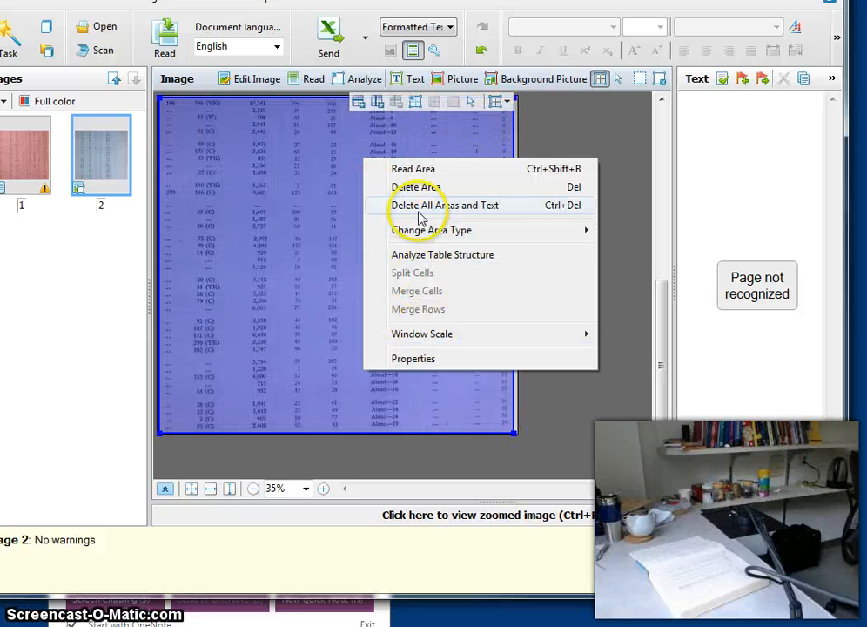
left_click(372, 255)
left_click(362, 254)
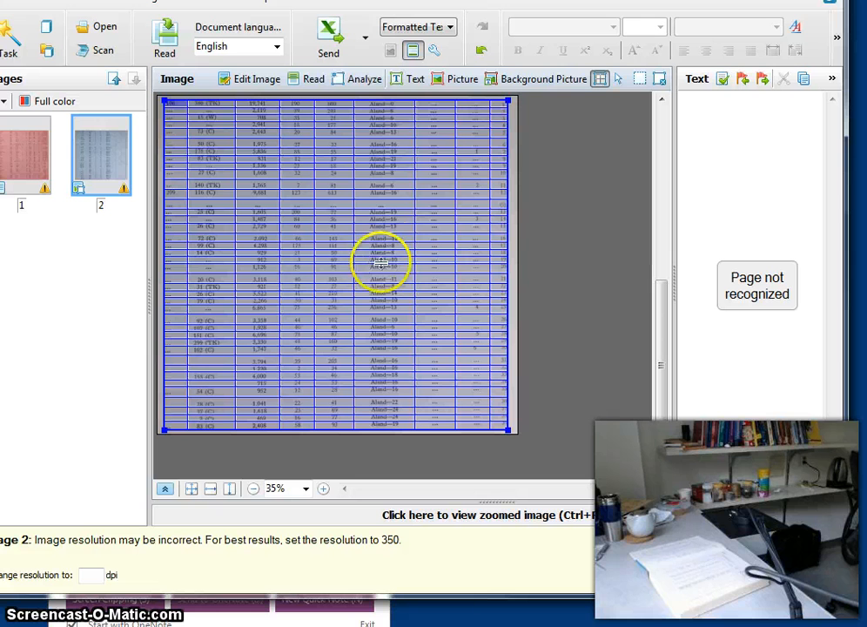
Step: Recognize page 2 and widen the text view to show the full recognized table
left_click(307, 83)
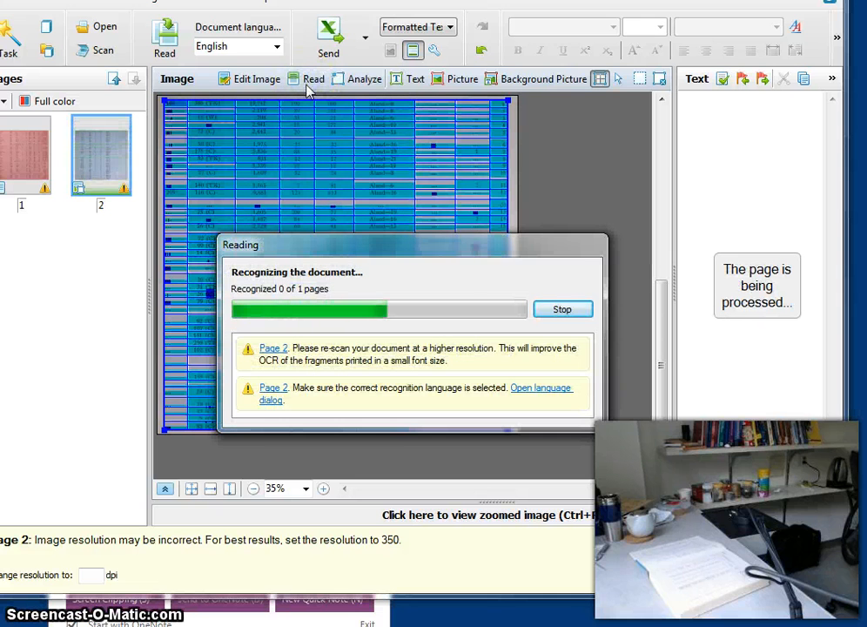
left_click(562, 309)
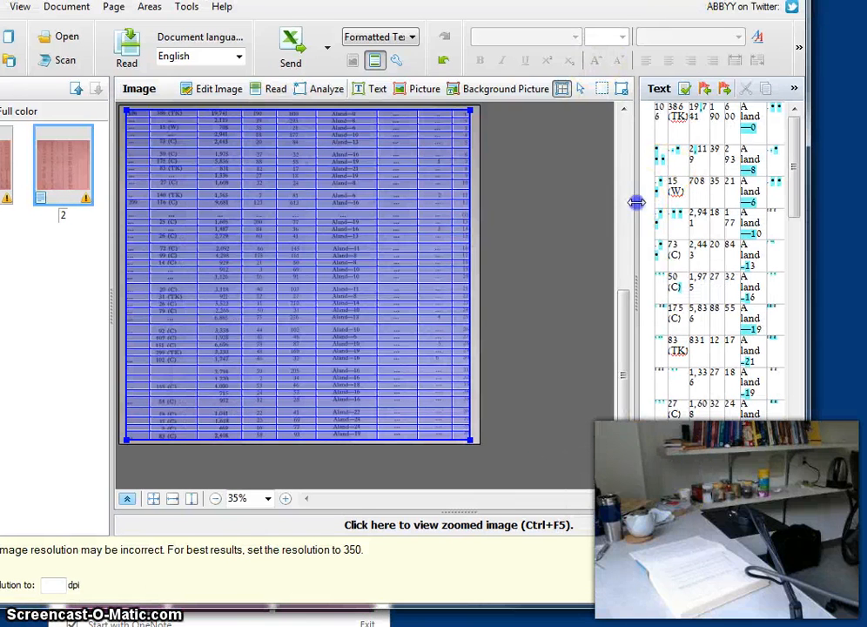
left_click_drag(672, 191, 235, 223)
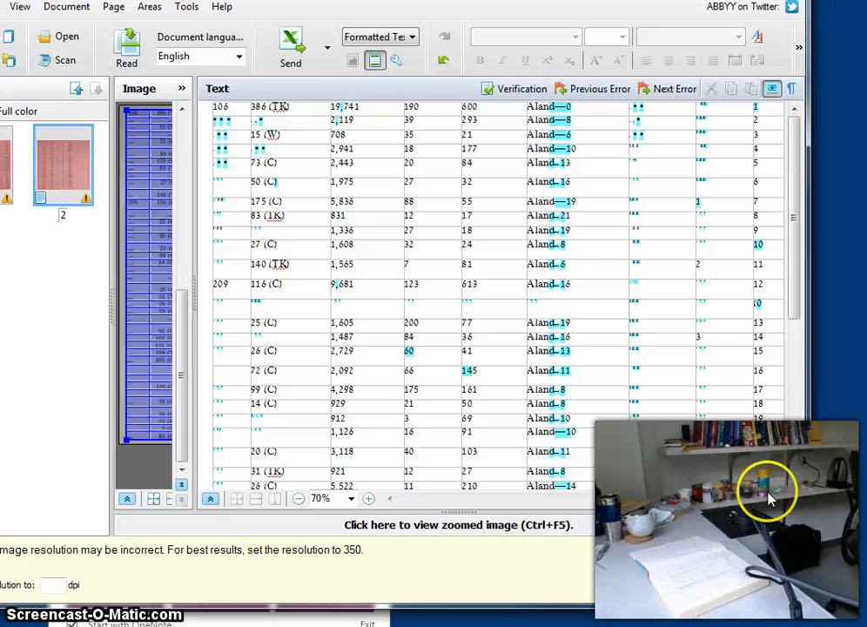
Step: Select the entire recognized table text of page 2, from the first to the last cell, and copy it
scroll(575, 283, "down", 1)
scroll(576, 283, "down", 3)
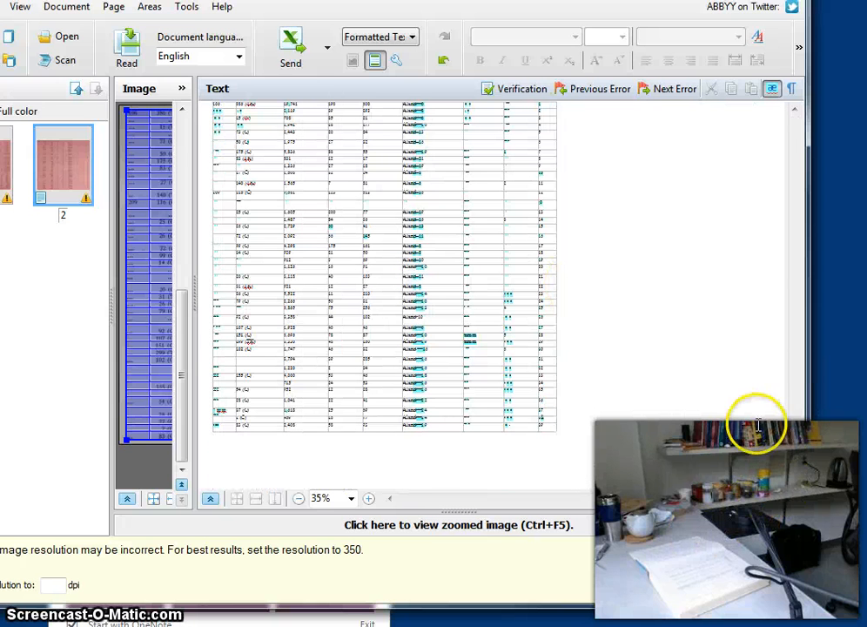
left_click(219, 109)
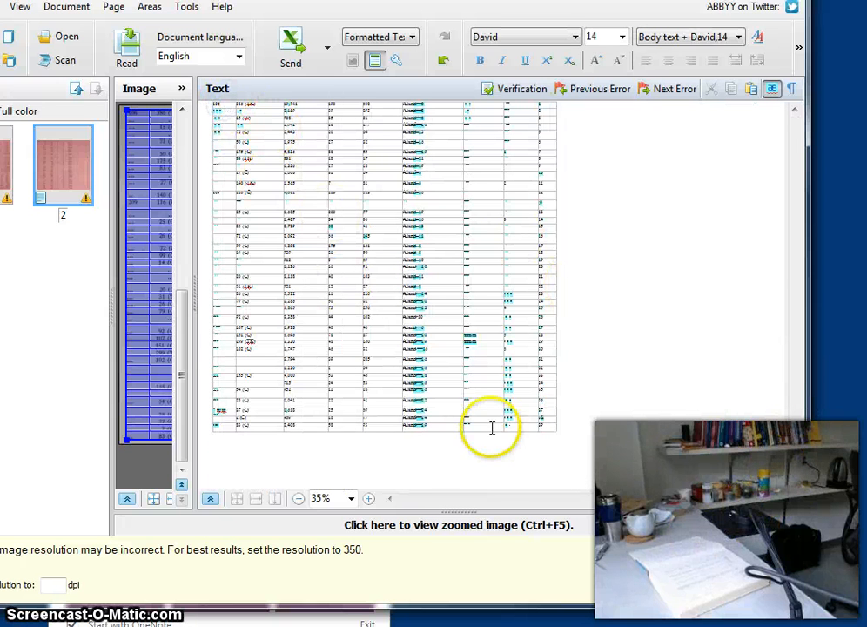
left_click(547, 431, "shift")
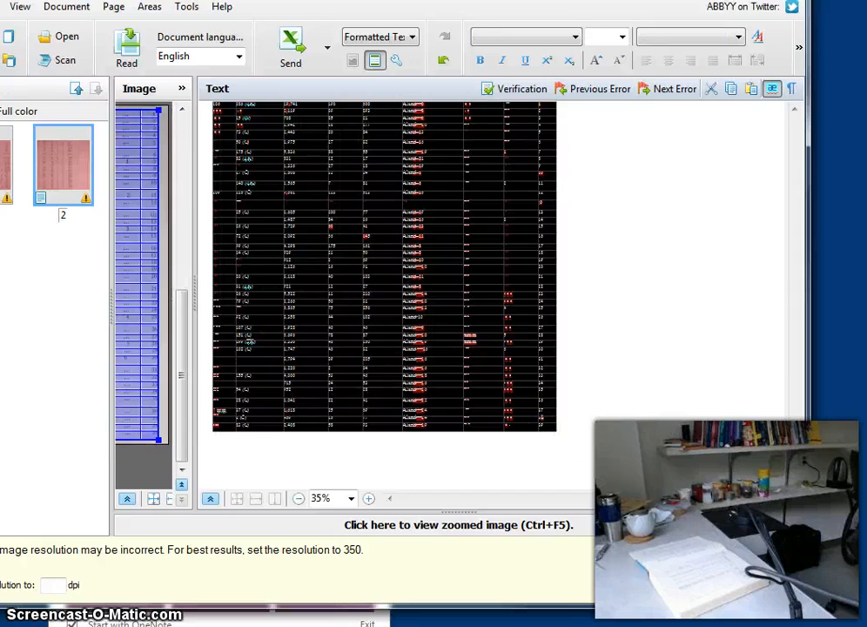
Step: Switch to Excel, paste the copied table beside the first page's data starting at cell J1, and check the combined rows
left_click_drag(0, 78, 357, 0)
scroll(530, 228, "down", 3)
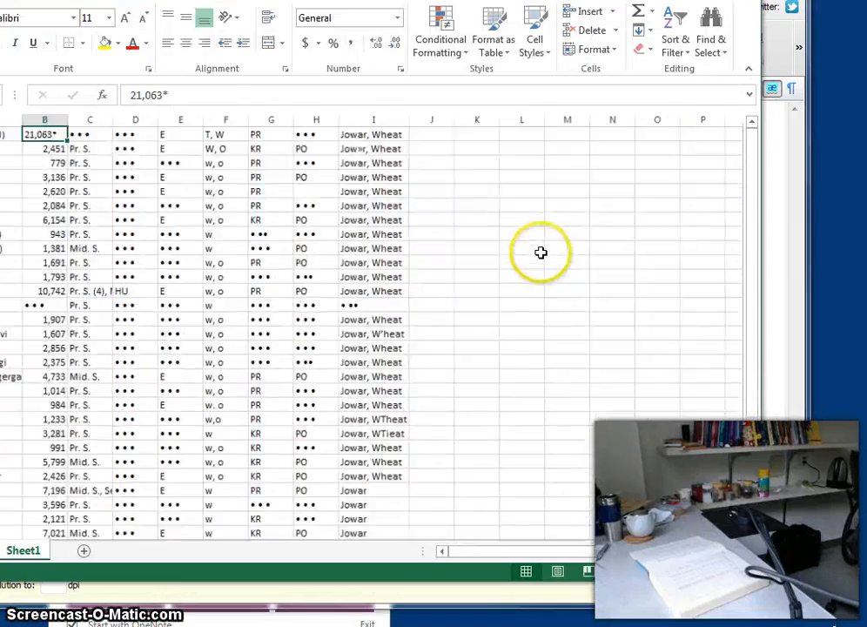
left_click(242, 128)
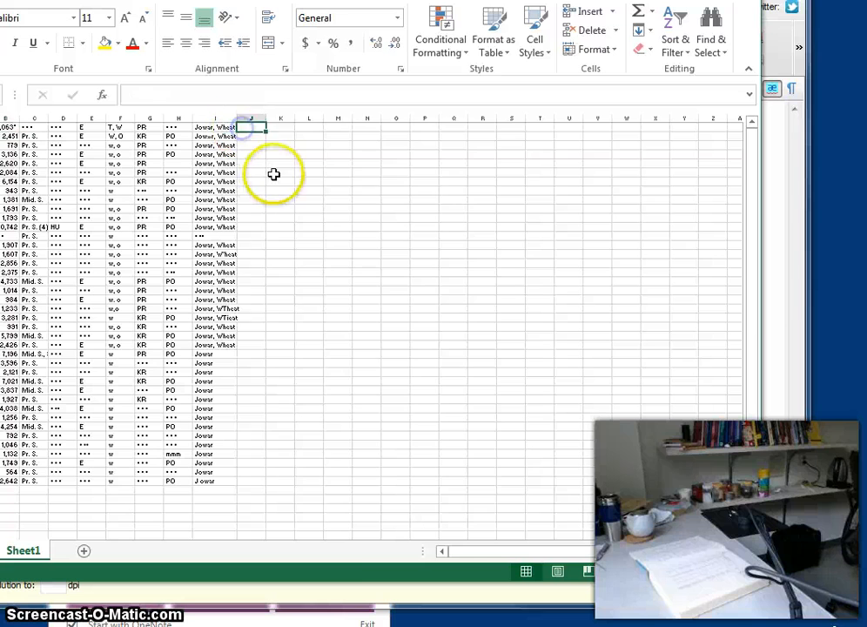
key("ctrl+v")
left_click(449, 255)
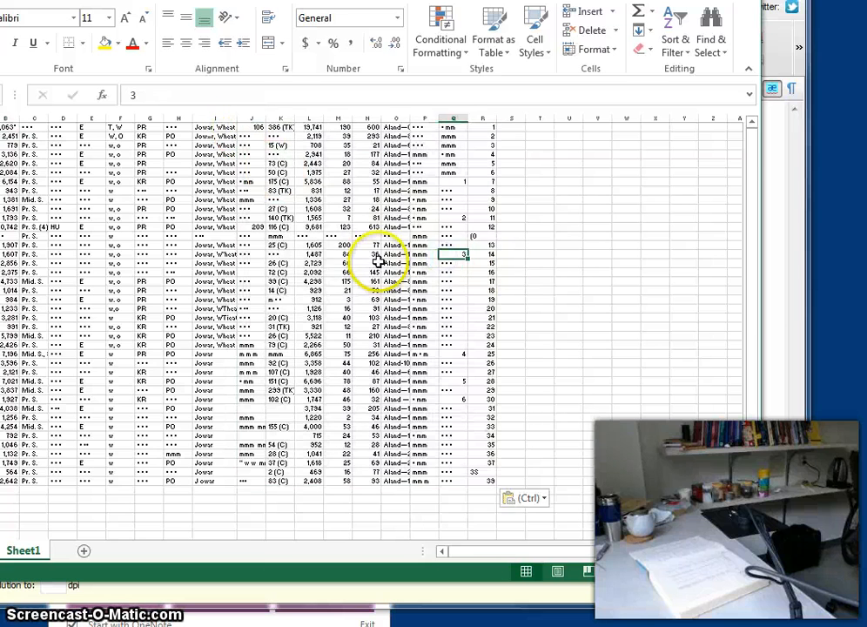
scroll(379, 261, "up", 2)
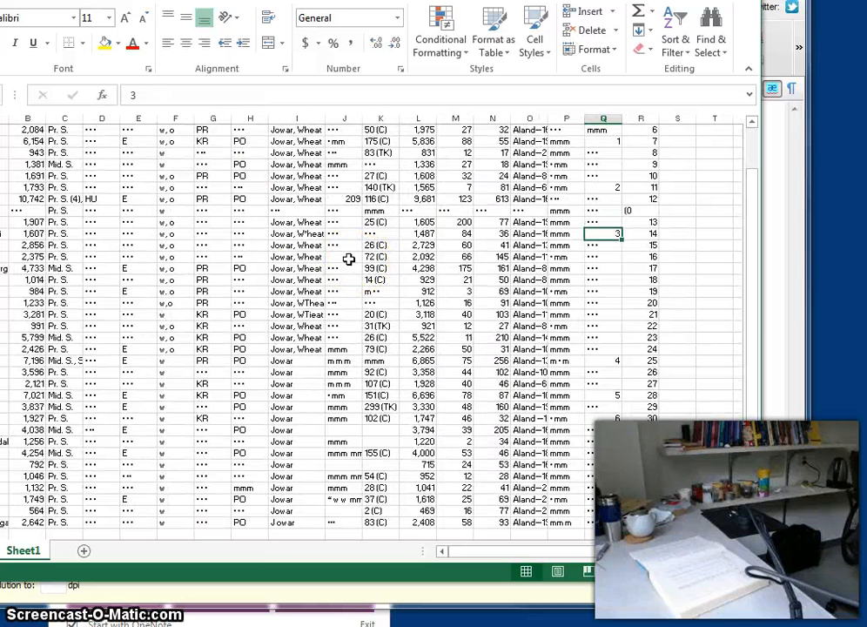
left_click(103, 302)
scroll(114, 296, "up", 2)
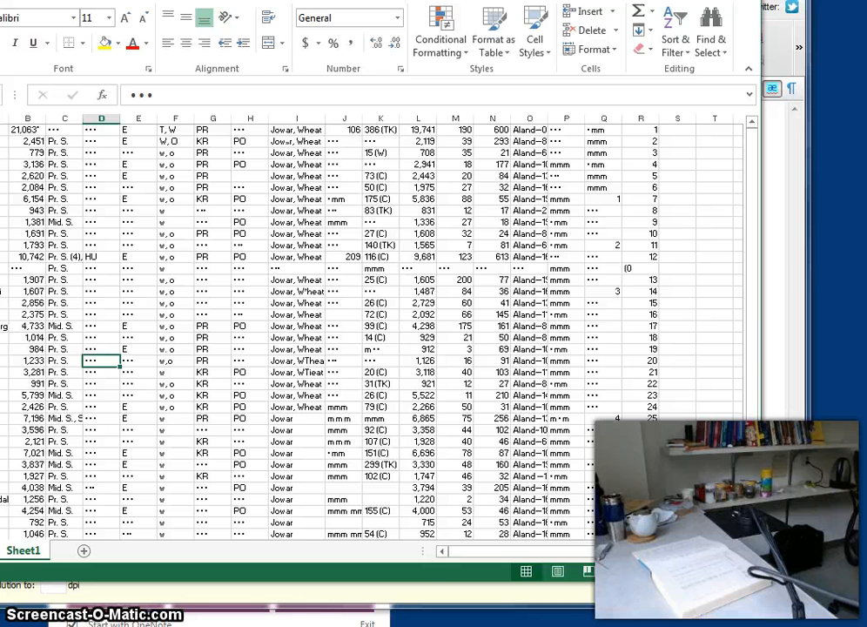
Step: Insert an empty row above the first data row of the Excel sheet
left_click(1, 130)
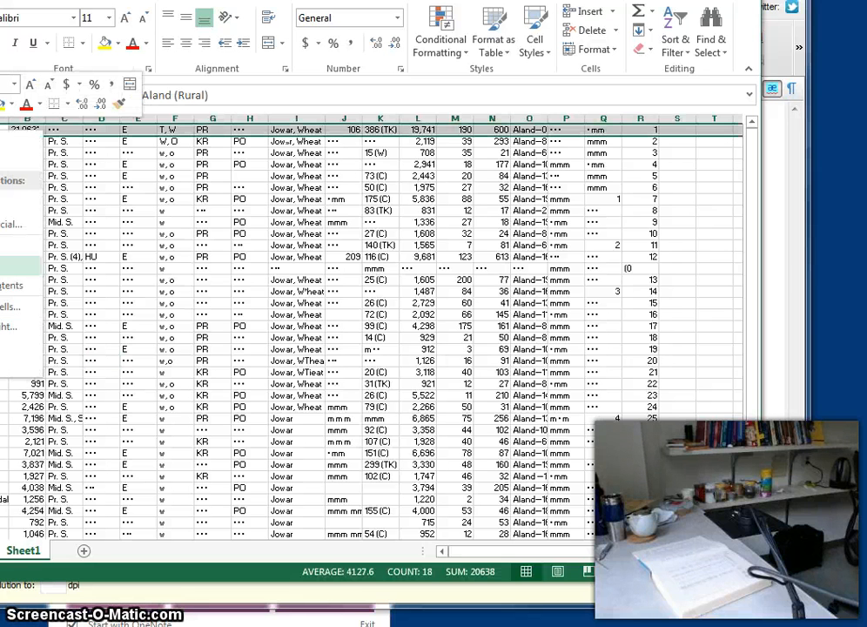
scroll(18, 205, "up", 1)
left_click(164, 267)
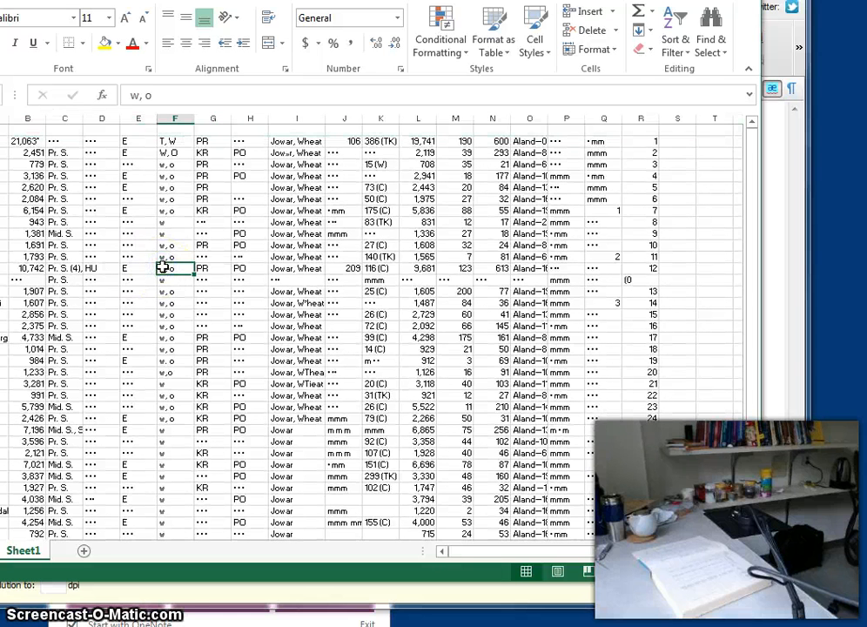
Step: Shrink and reposition the Excel window so the combined table's columns A to R and the window's edges fit on screen
left_click(207, 257)
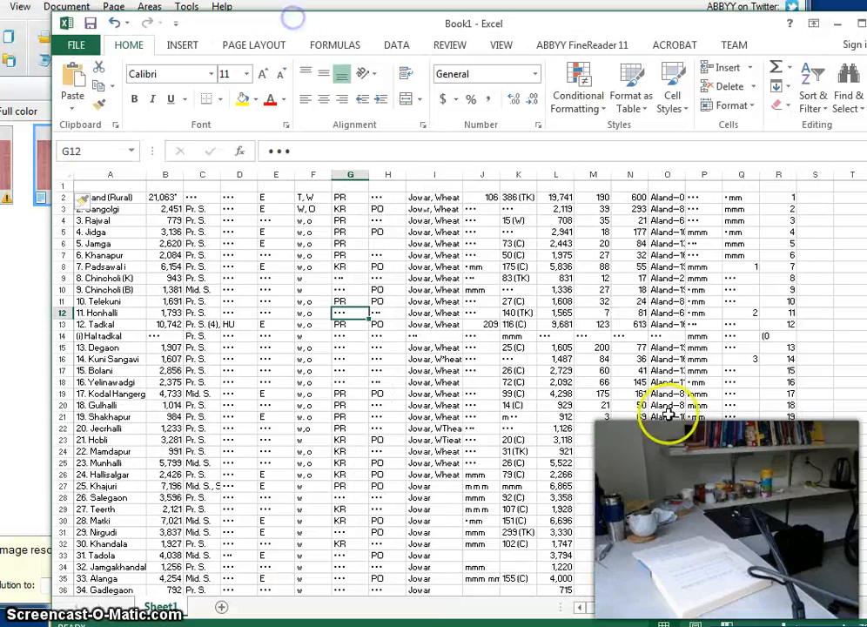
left_click_drag(866, 626, 832, 594)
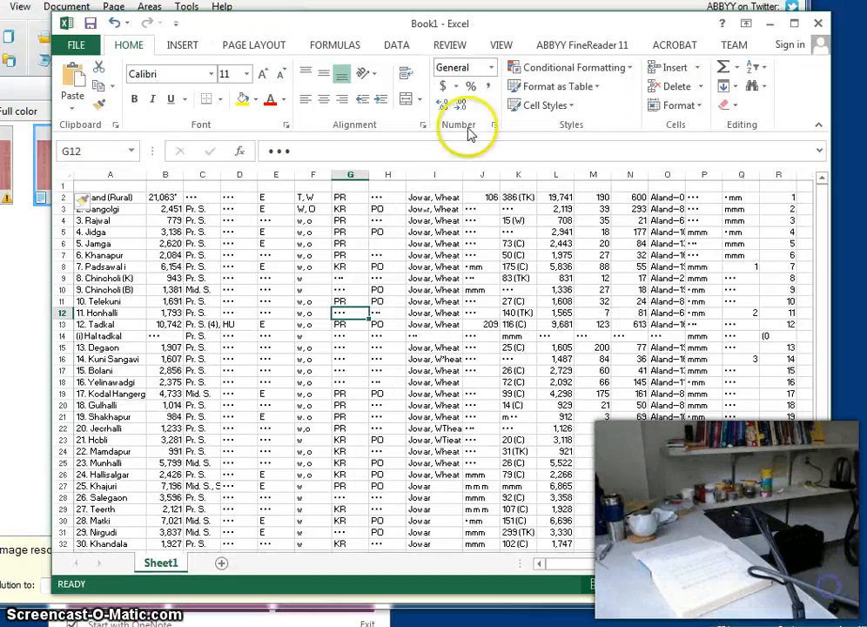
left_click_drag(312, 24, 290, 14)
left_click(299, 376)
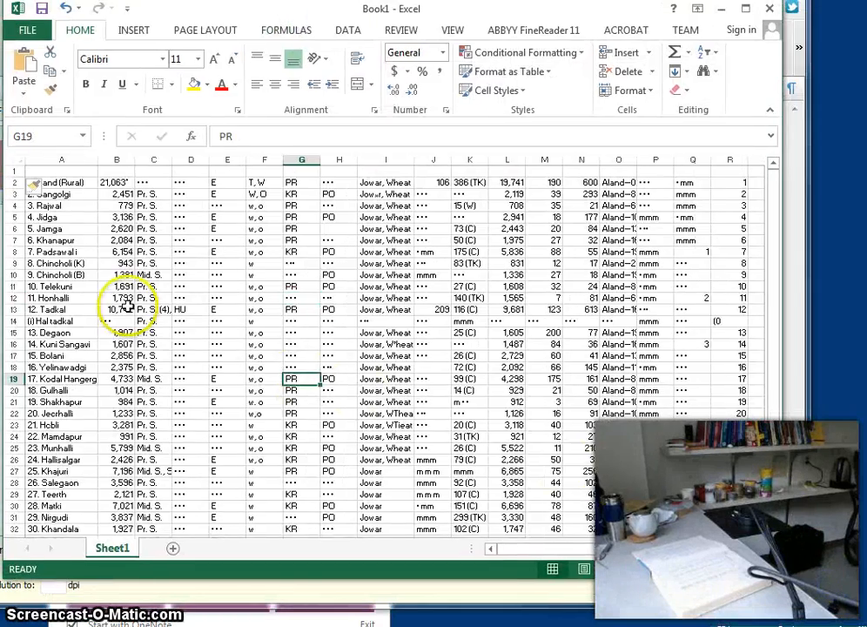
Step: Enter the column headings "Subdistrict" in cell A1 and "Population" in cell B1 of the empty first row
left_click(68, 235)
left_click(73, 171)
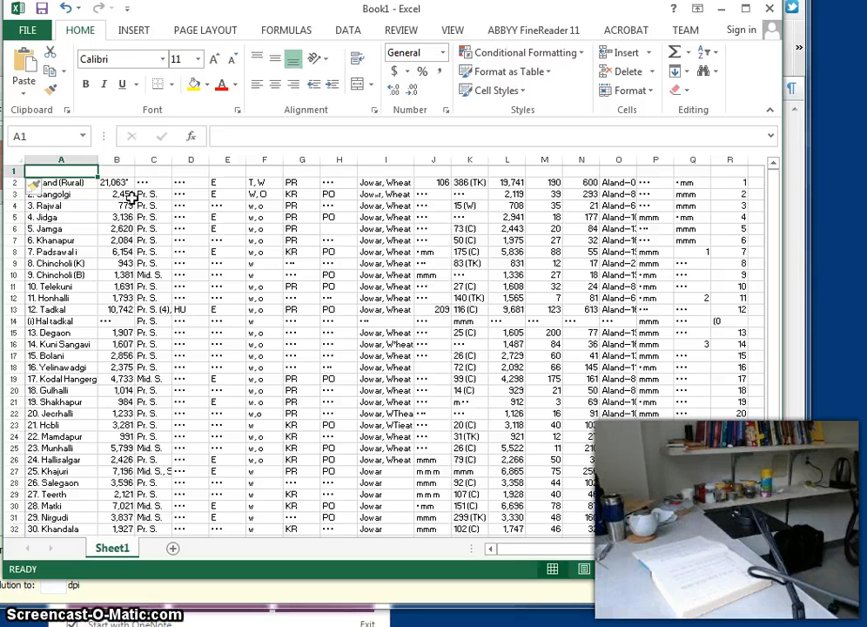
type("Subdistrict")
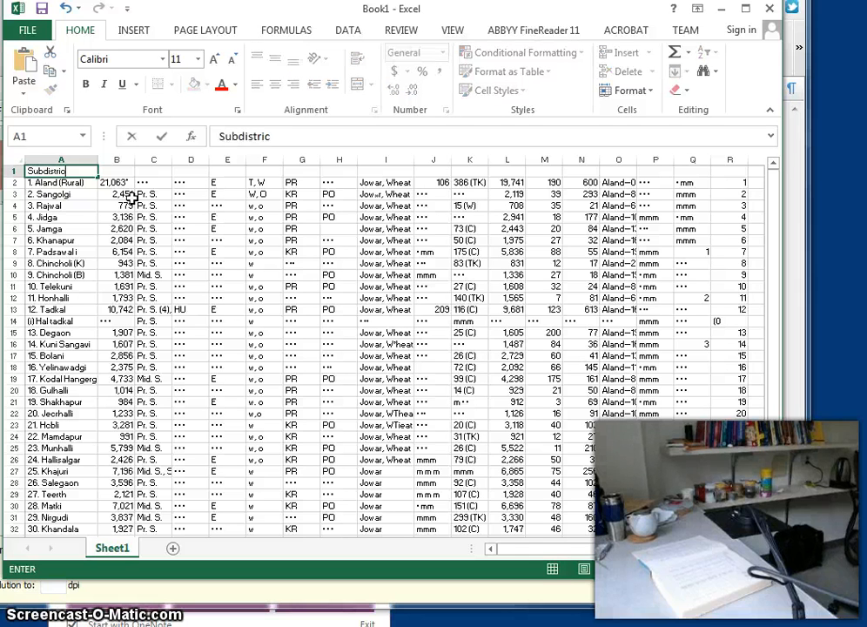
key("Tab")
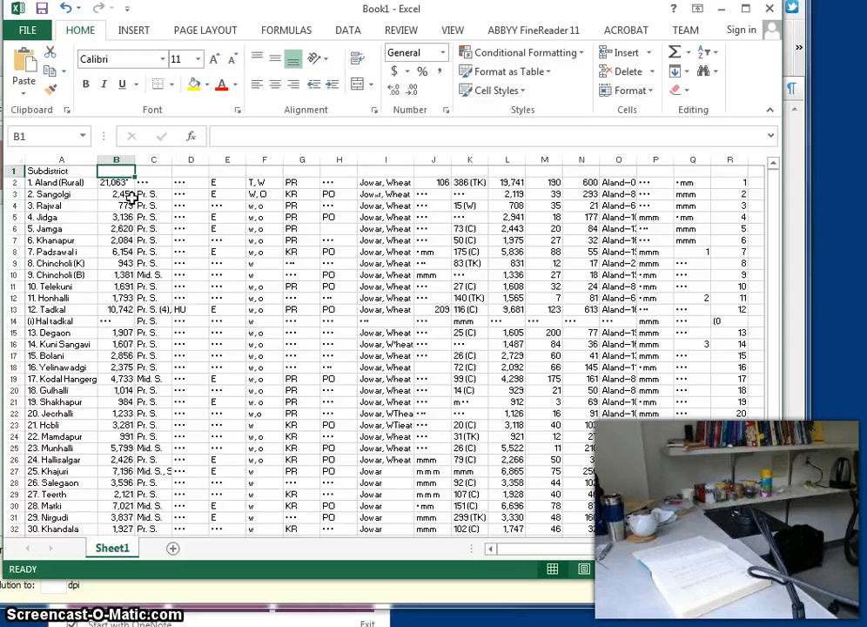
type("Po")
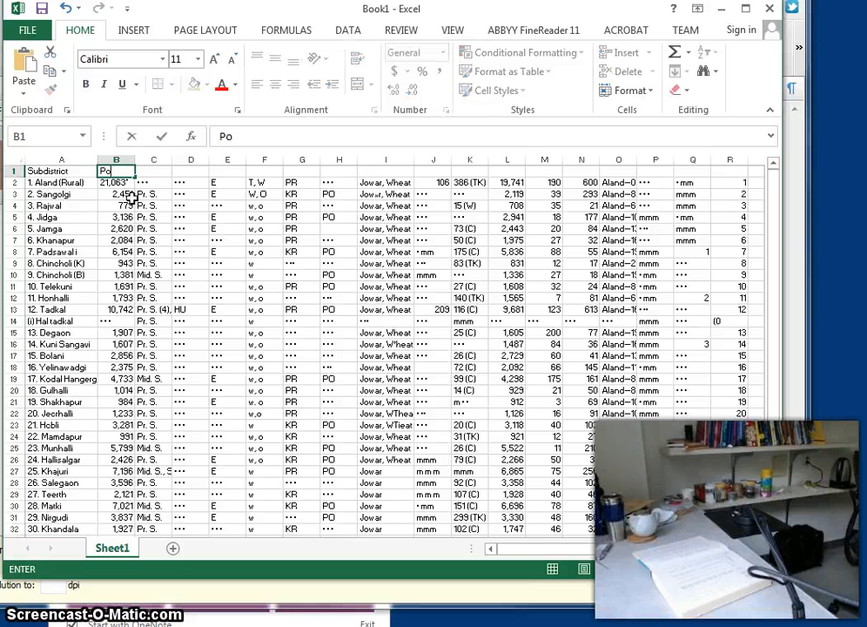
type("pulation")
key("Tab")
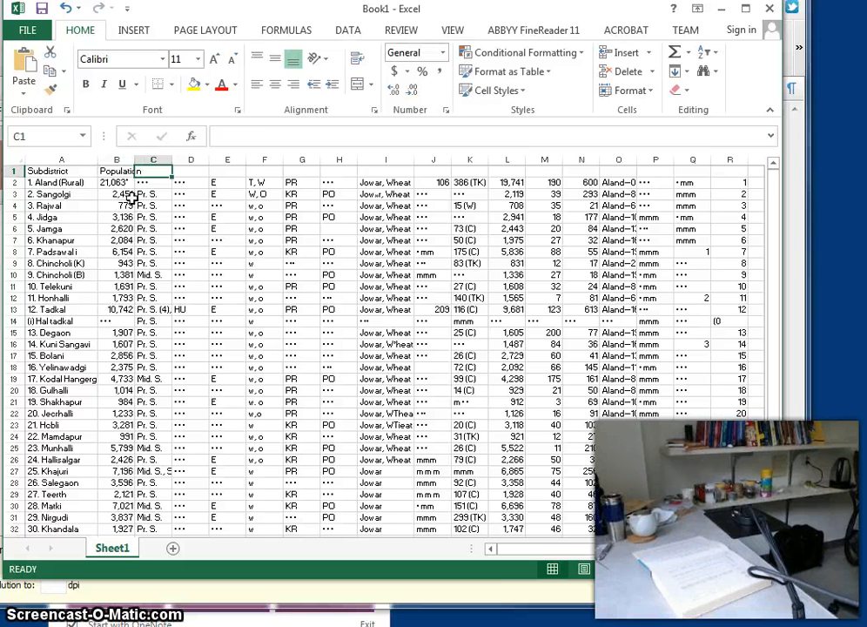